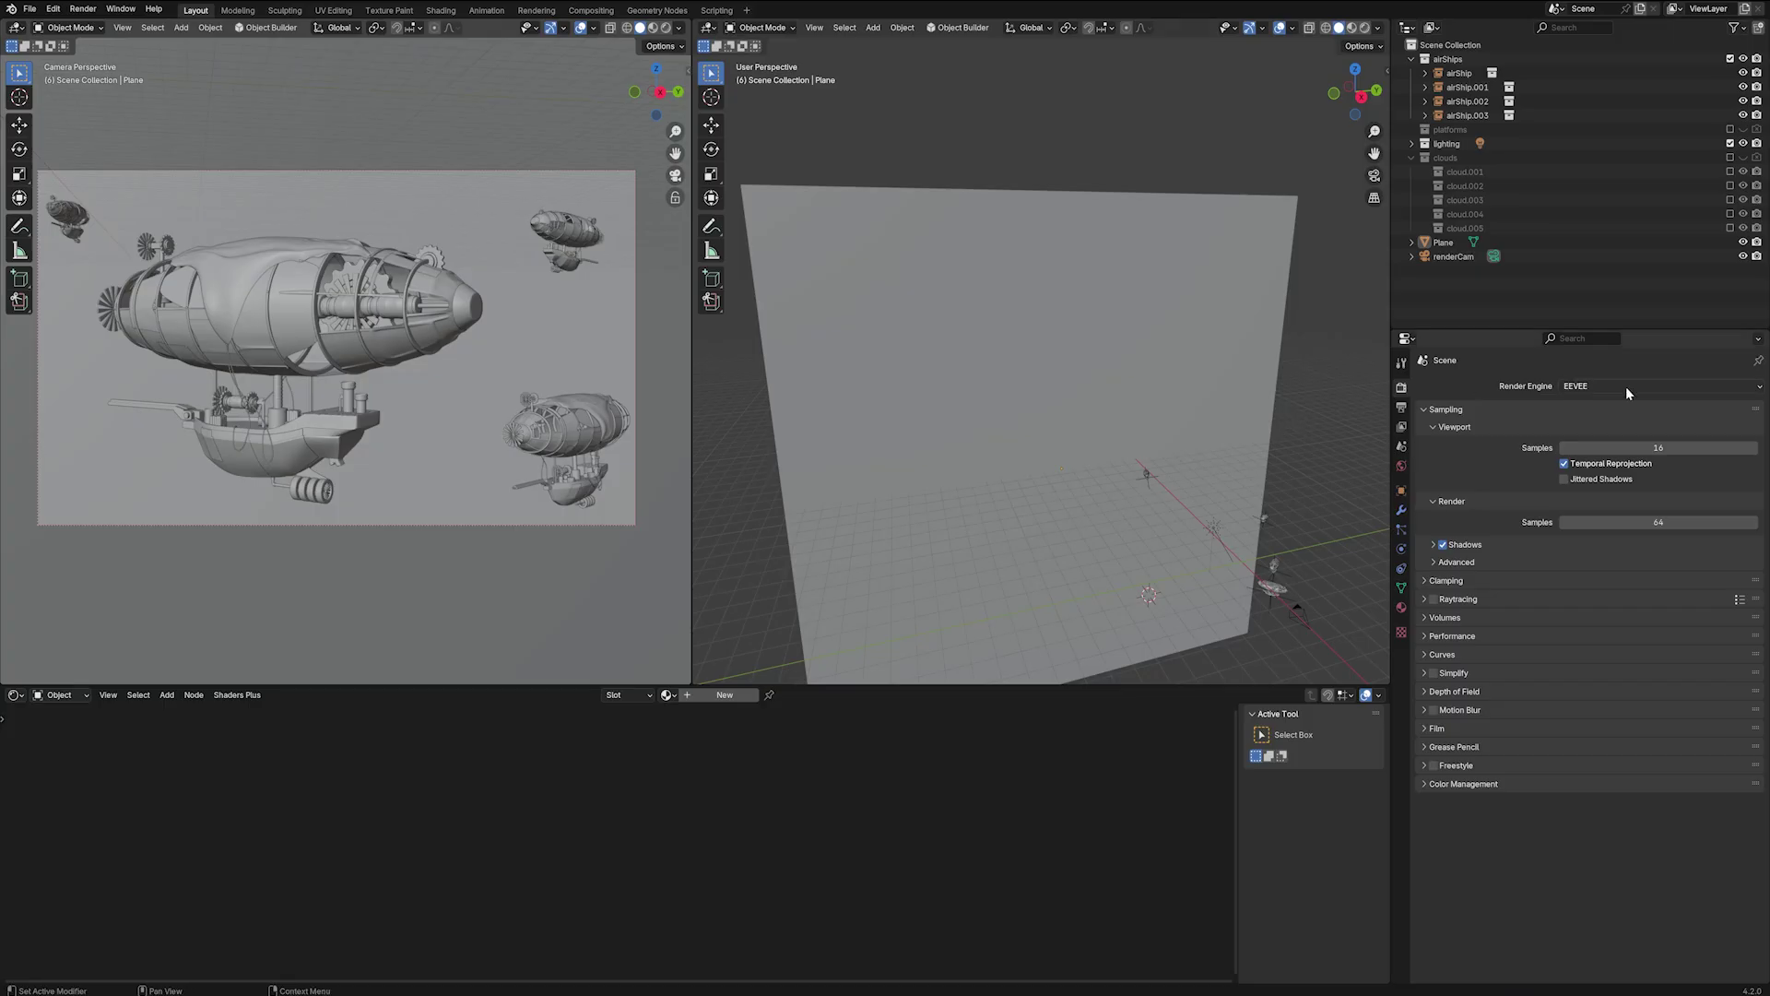
# Step: Switch the render engine to Cycles, enable denoising with Albedo and Normal passes, and set Max Samples to 256
pyautogui.click(1624, 386)
pyautogui.click(1629, 433)
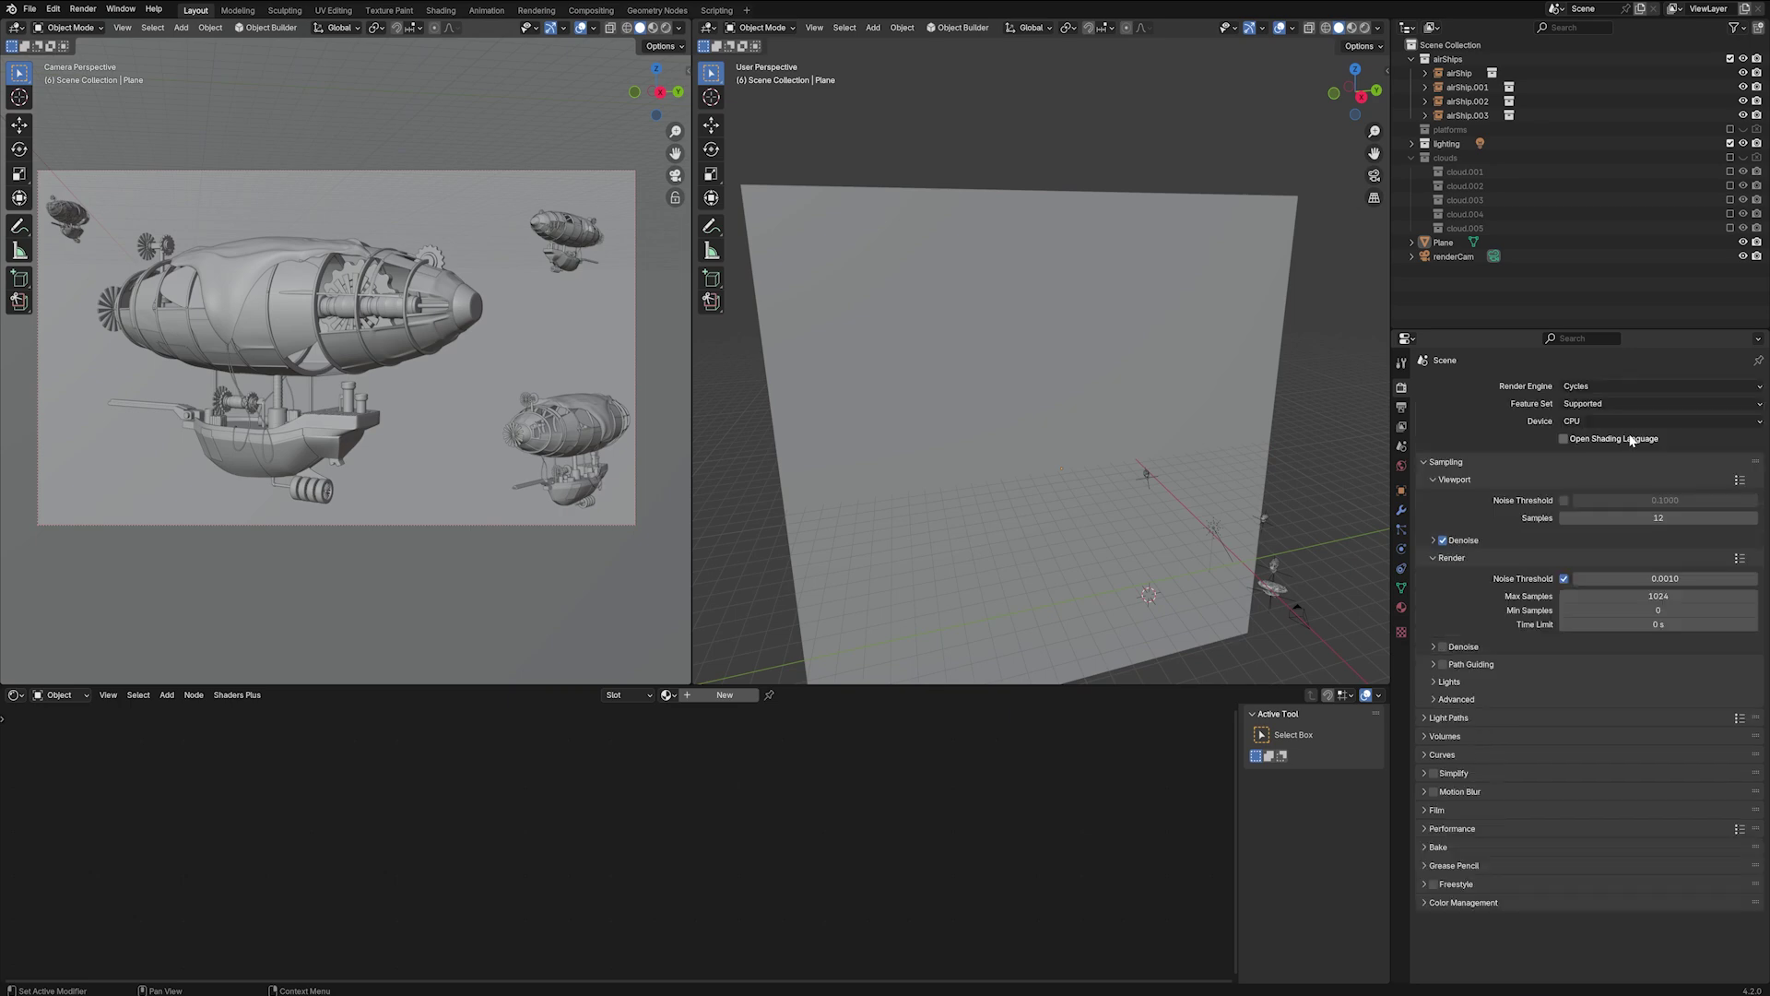
pyautogui.click(1432, 647)
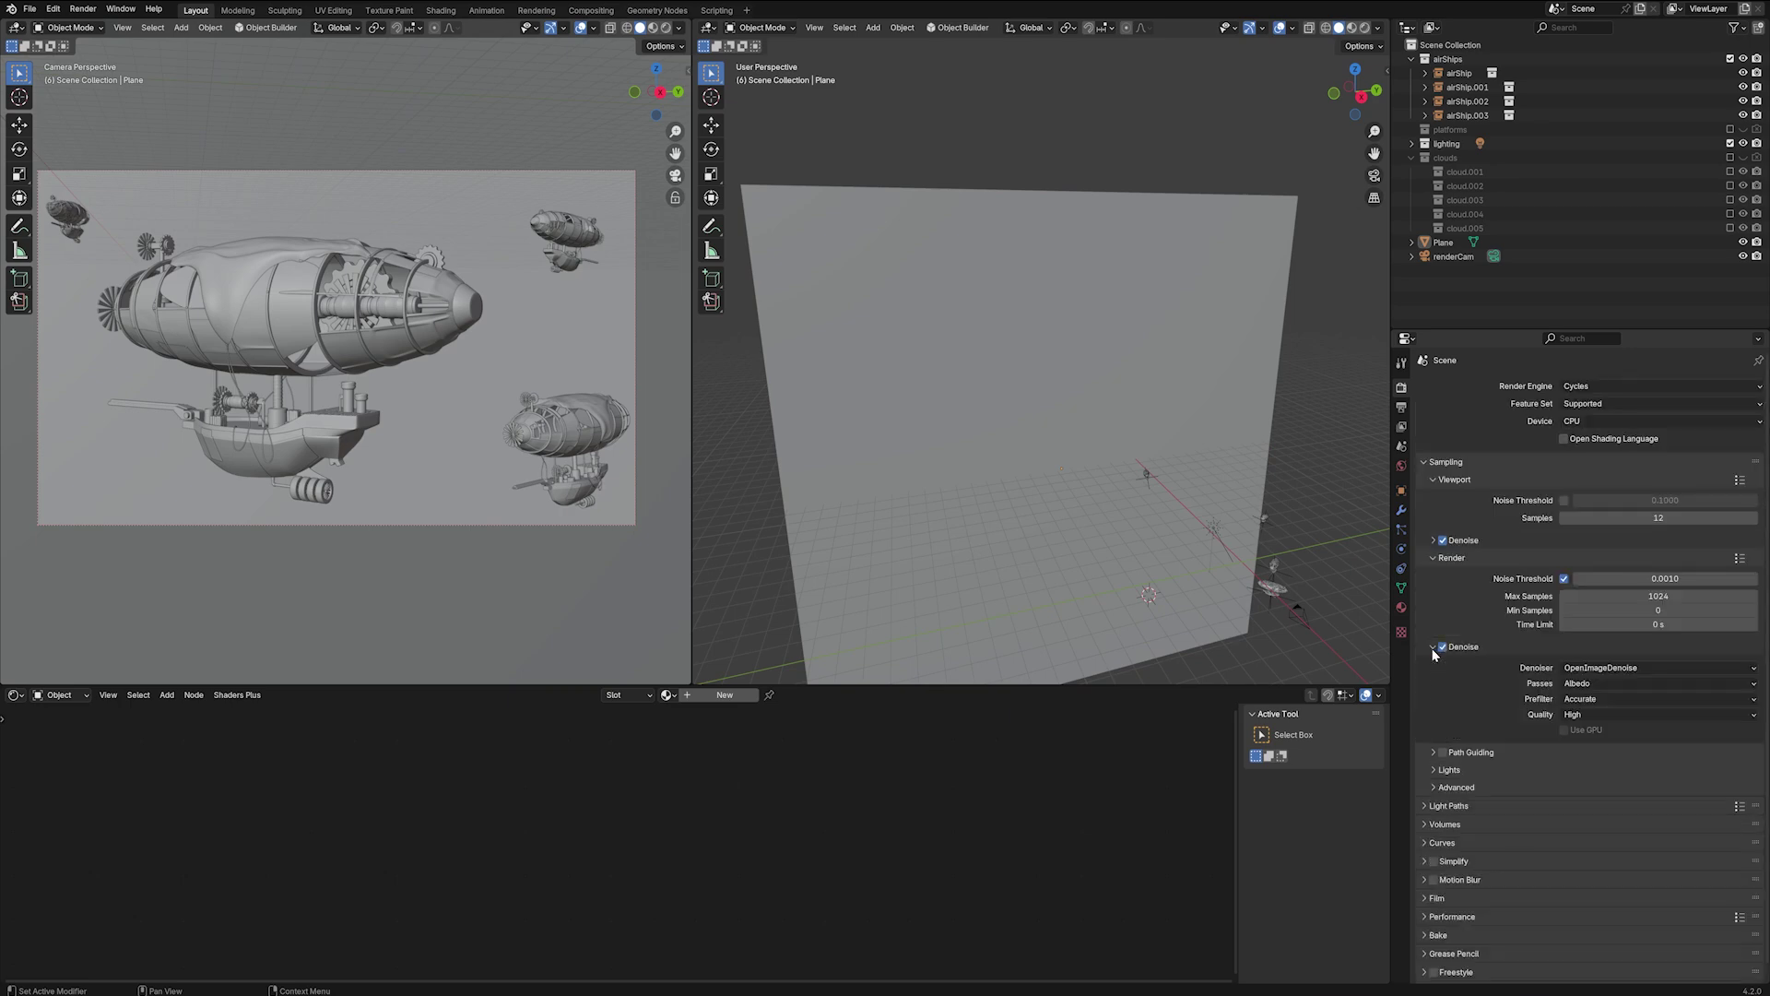
pyautogui.click(1611, 683)
pyautogui.click(1612, 677)
pyautogui.click(1613, 684)
pyautogui.click(1609, 733)
pyautogui.click(1657, 596)
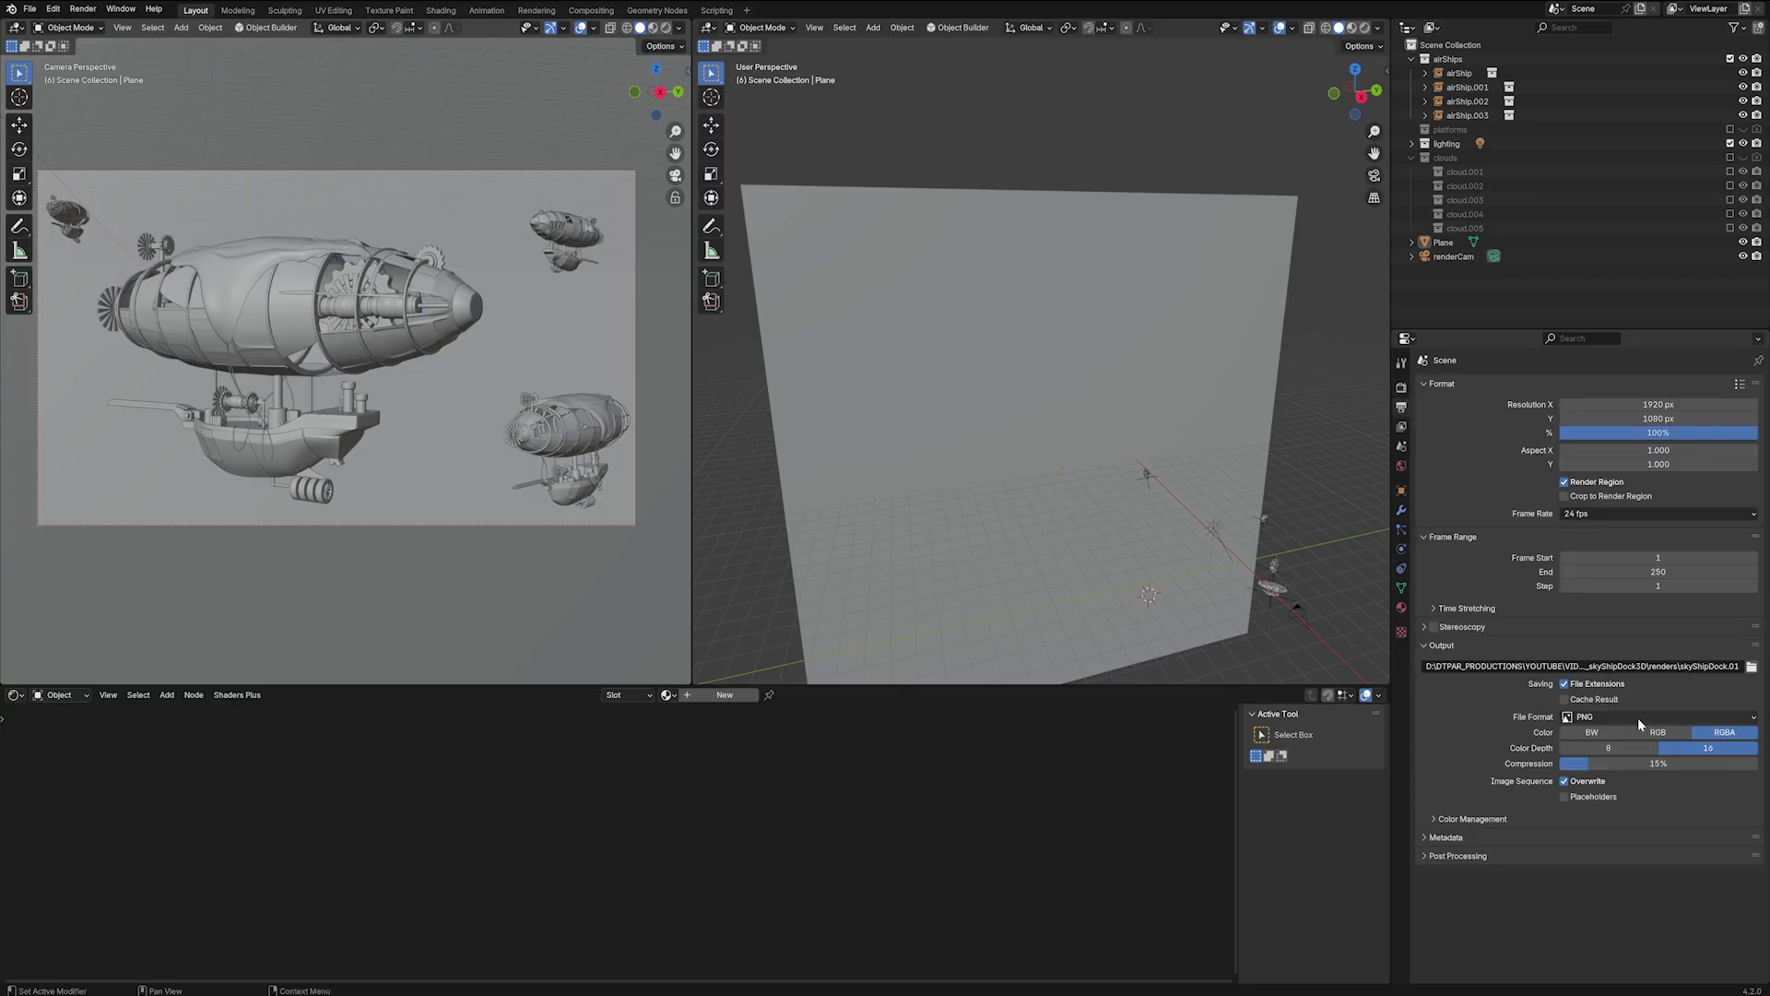
# Step: Change the output file format from PNG to OpenEXR MultiLayer
pyautogui.click(1650, 717)
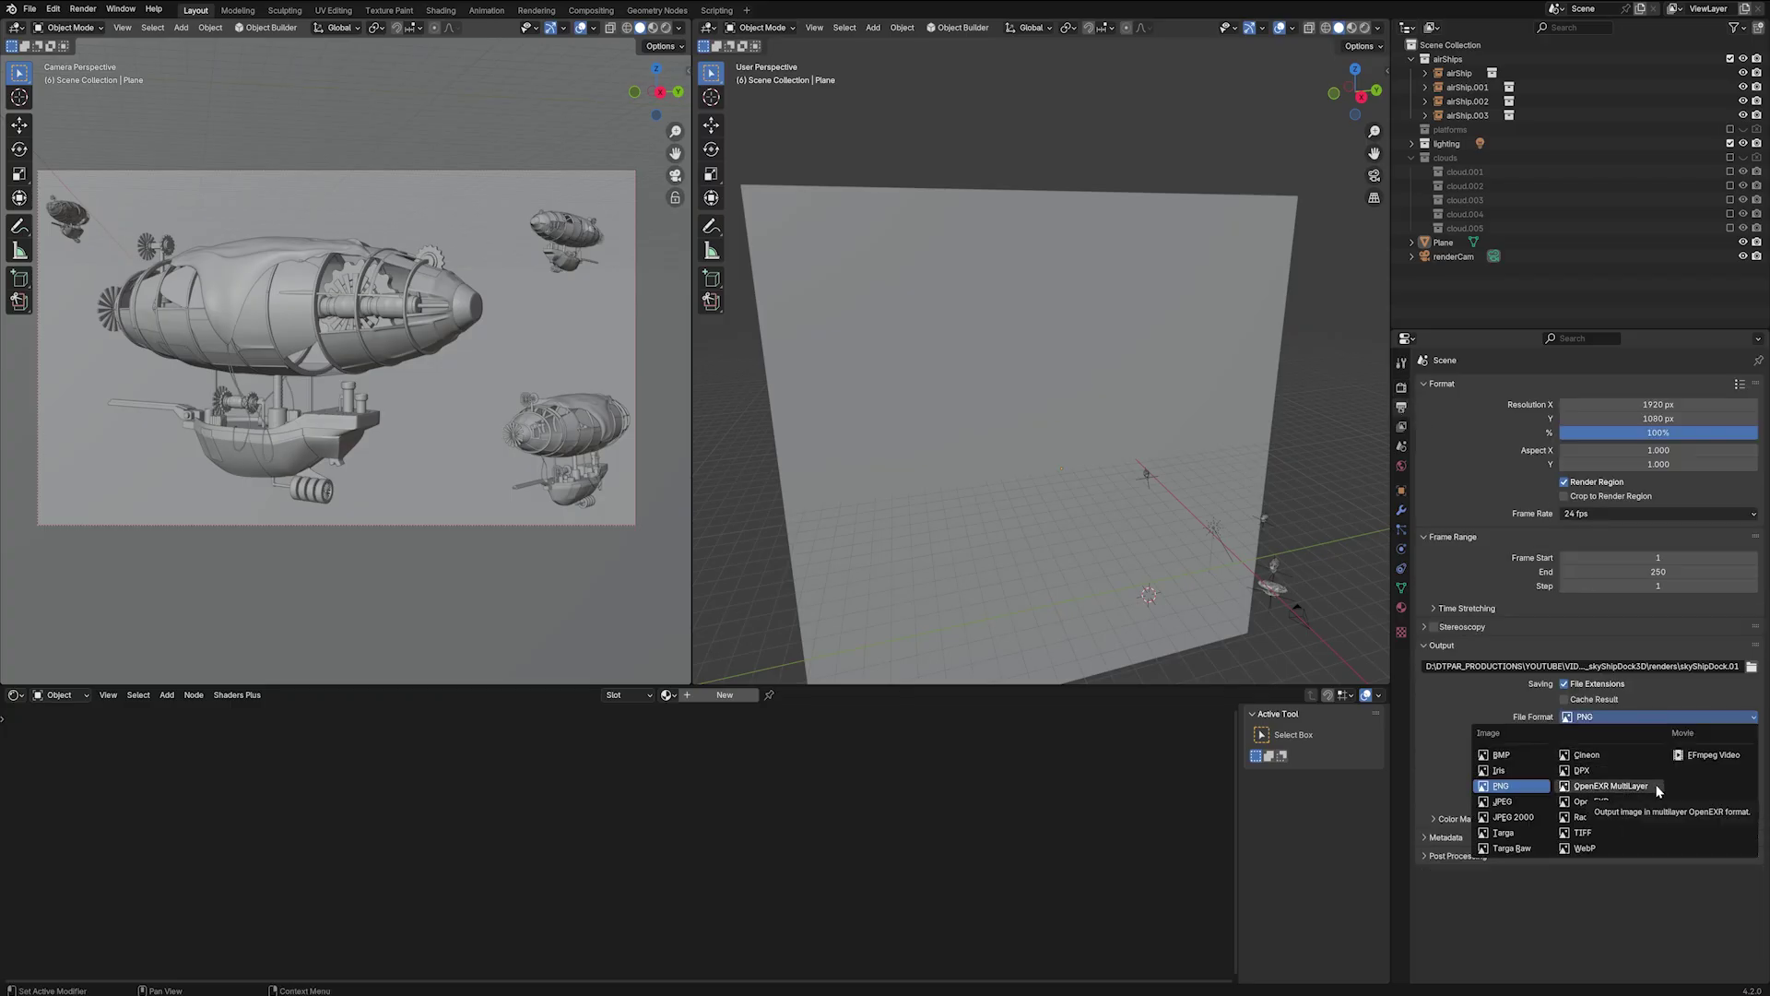
pyautogui.click(1623, 785)
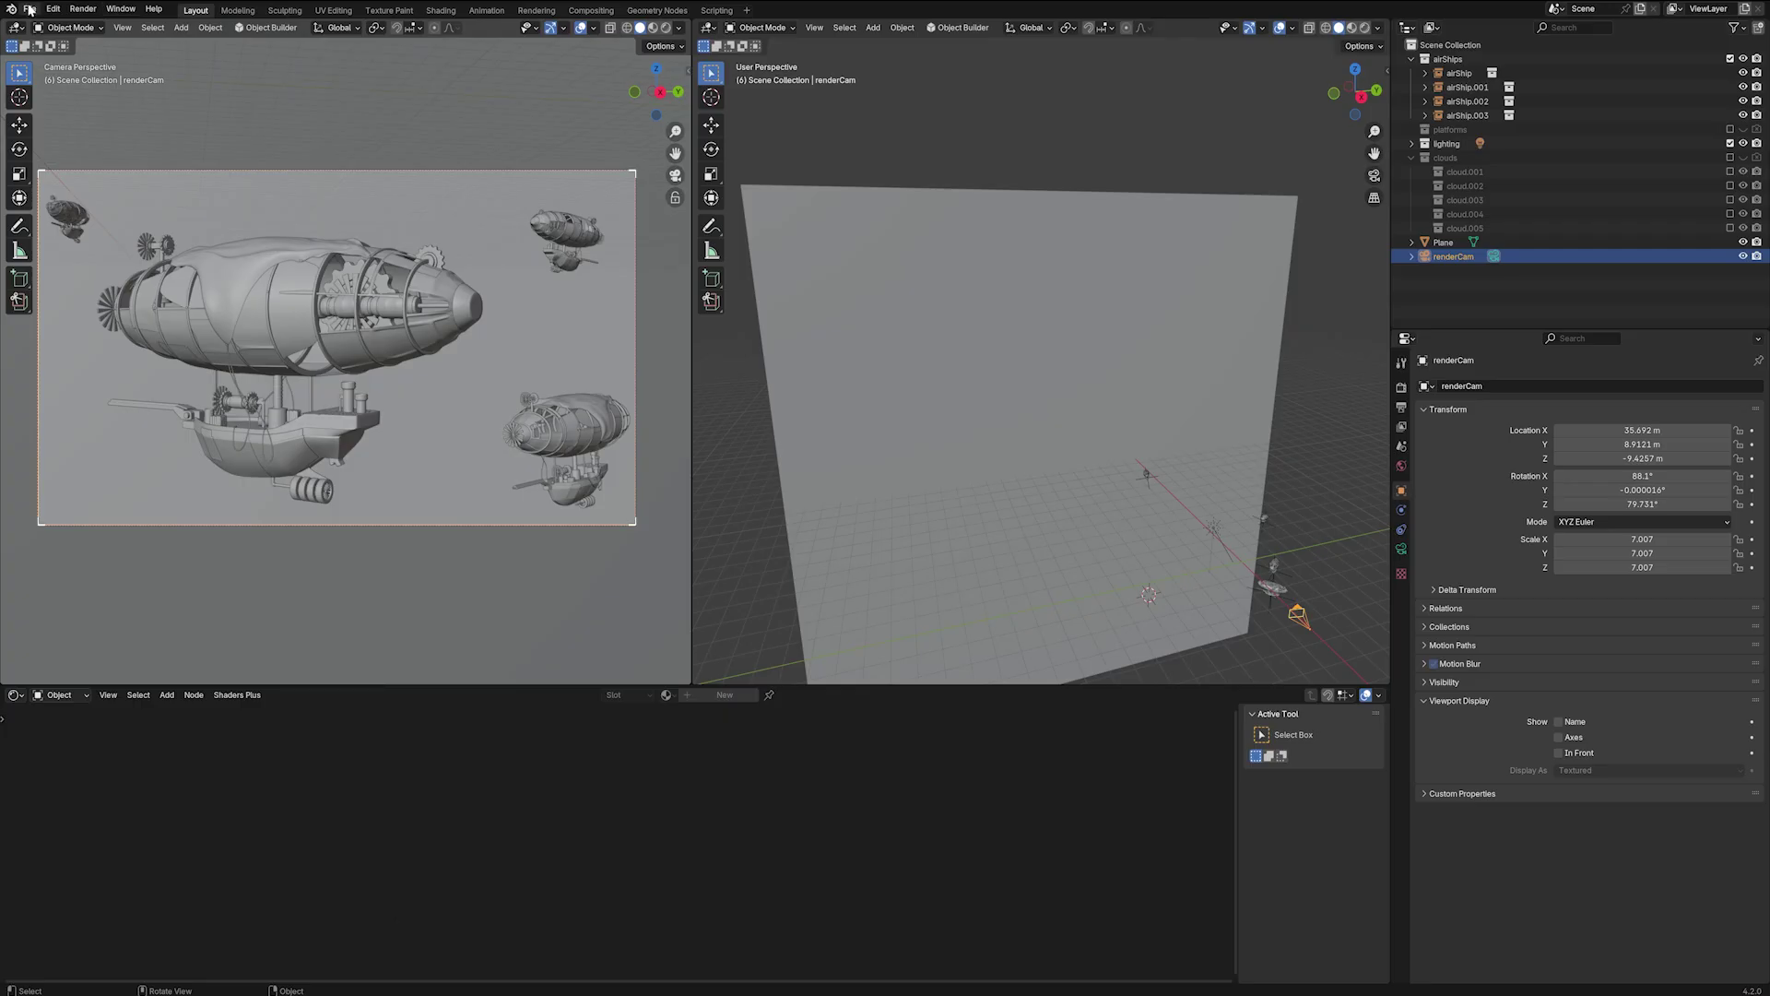
# Step: Start an Alembic (.abc) export, using the existing skyShipDock file as the name base
pyautogui.click(30, 9)
pyautogui.moveTo(97, 223)
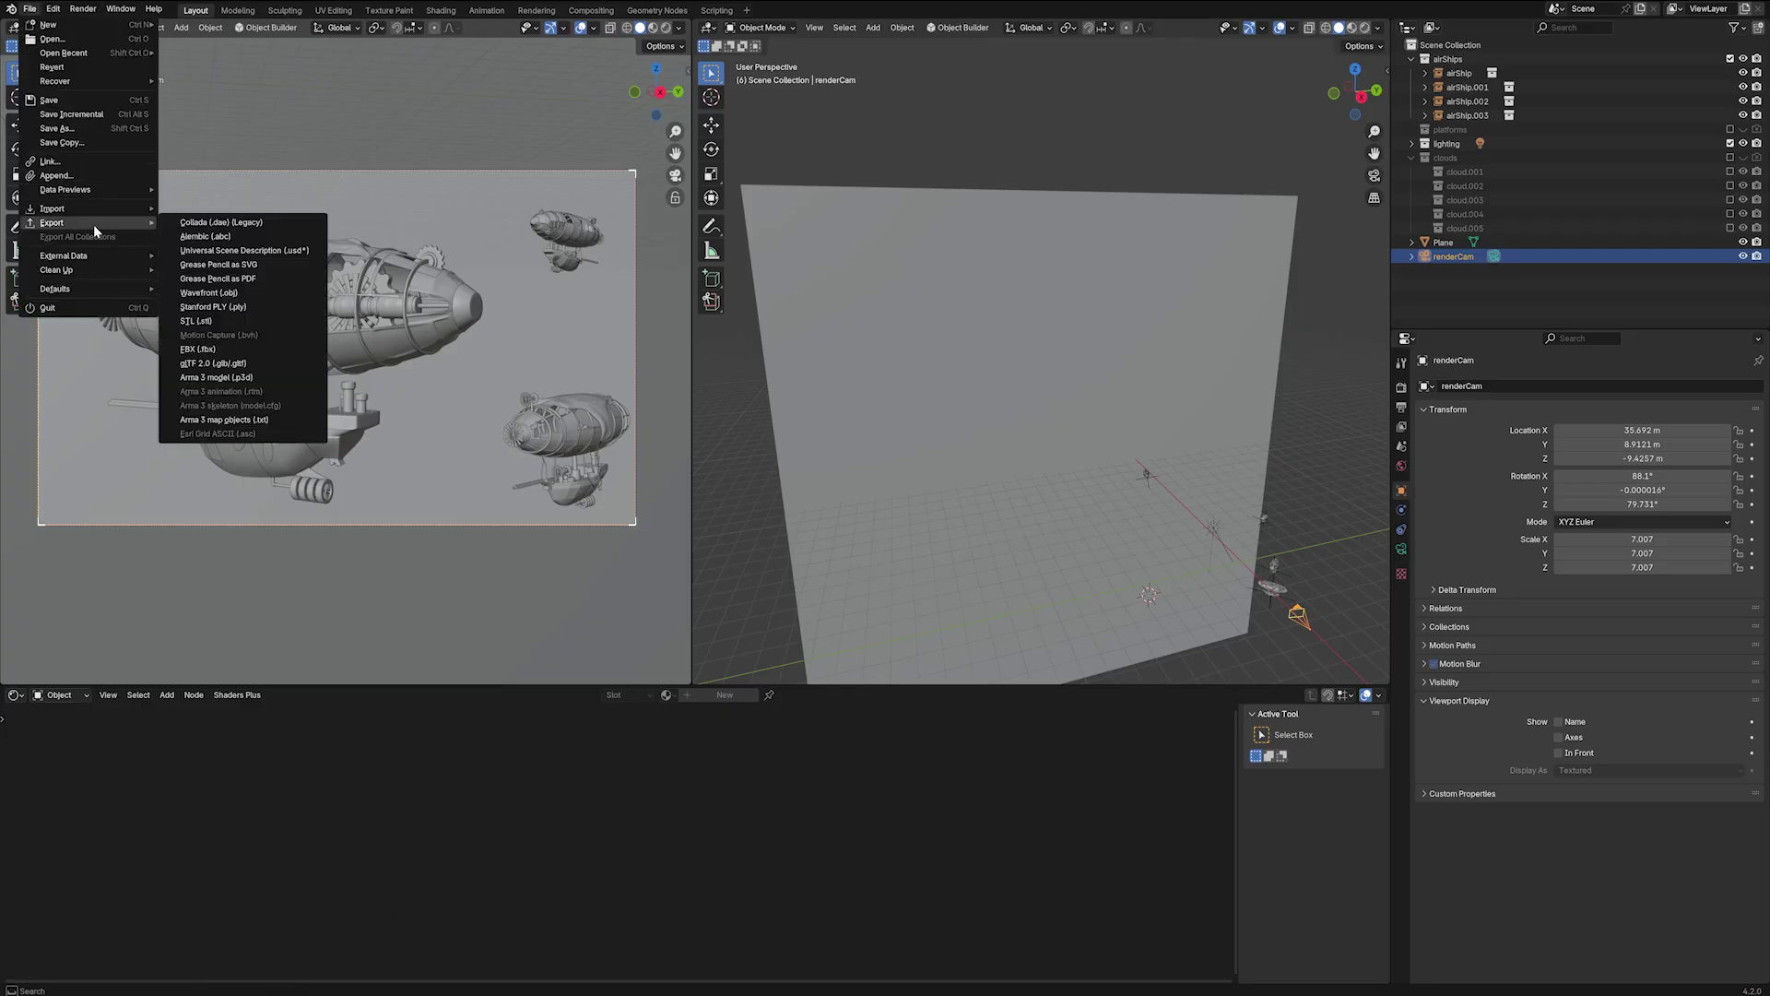
pyautogui.click(197, 237)
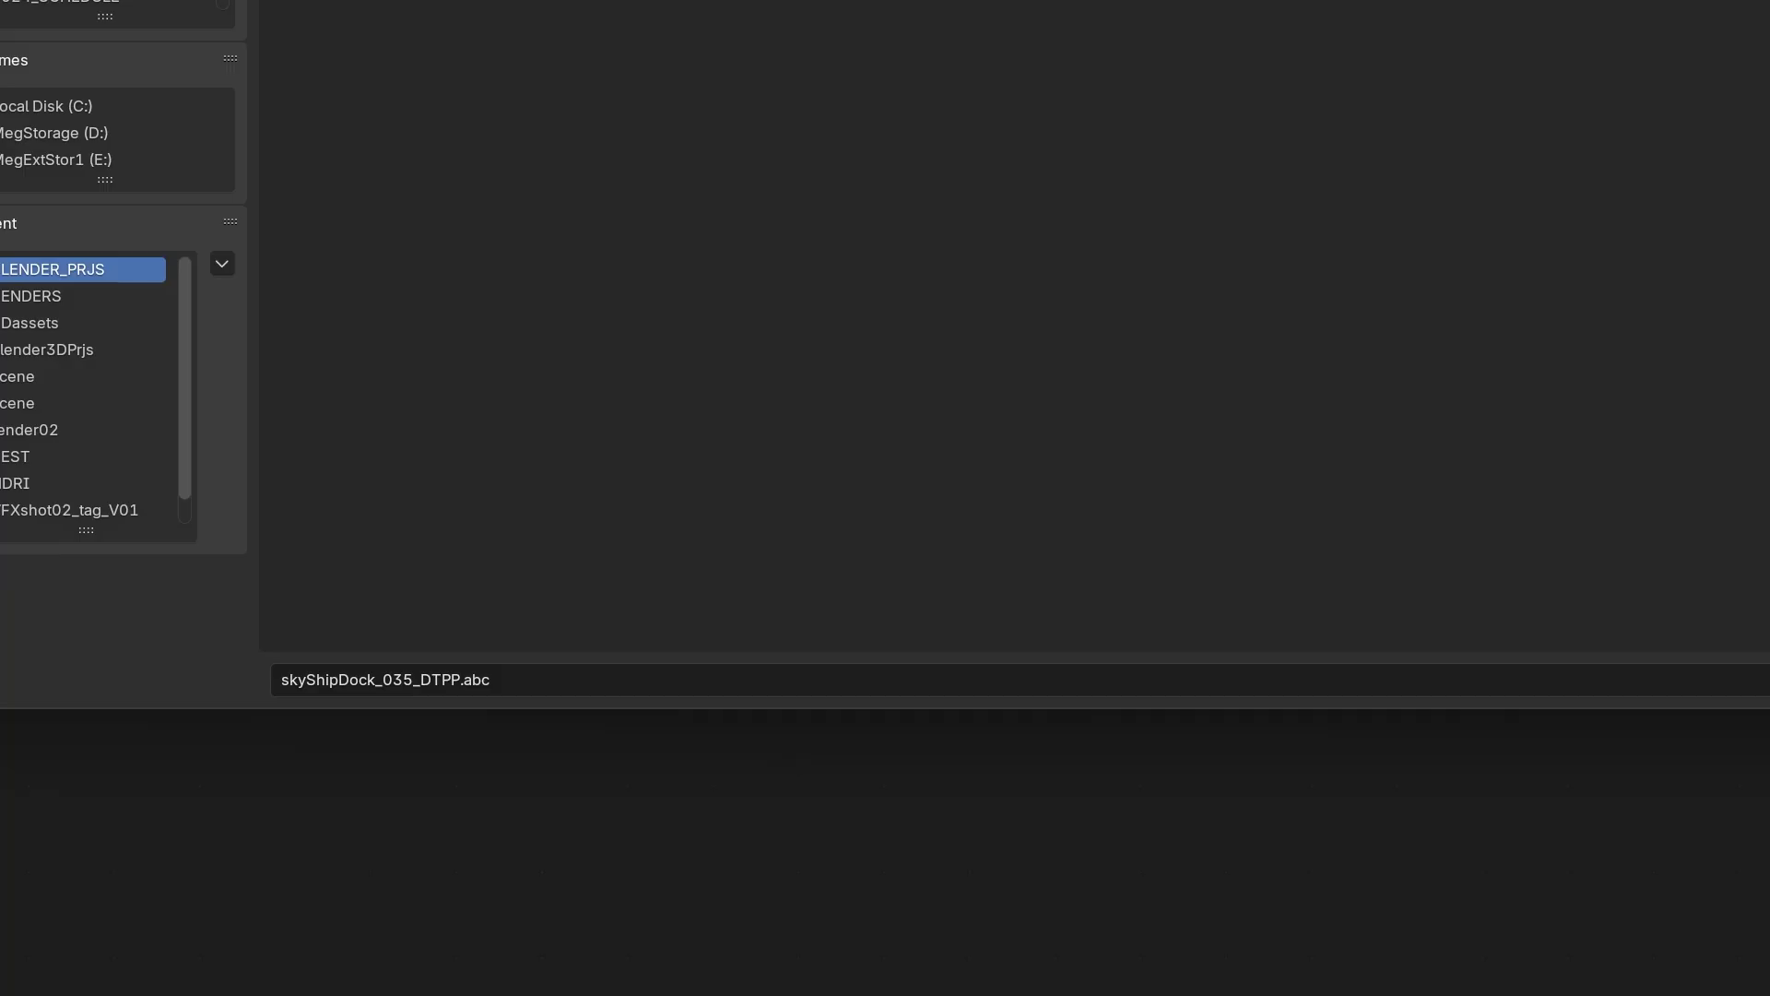
pyautogui.click(298, 281)
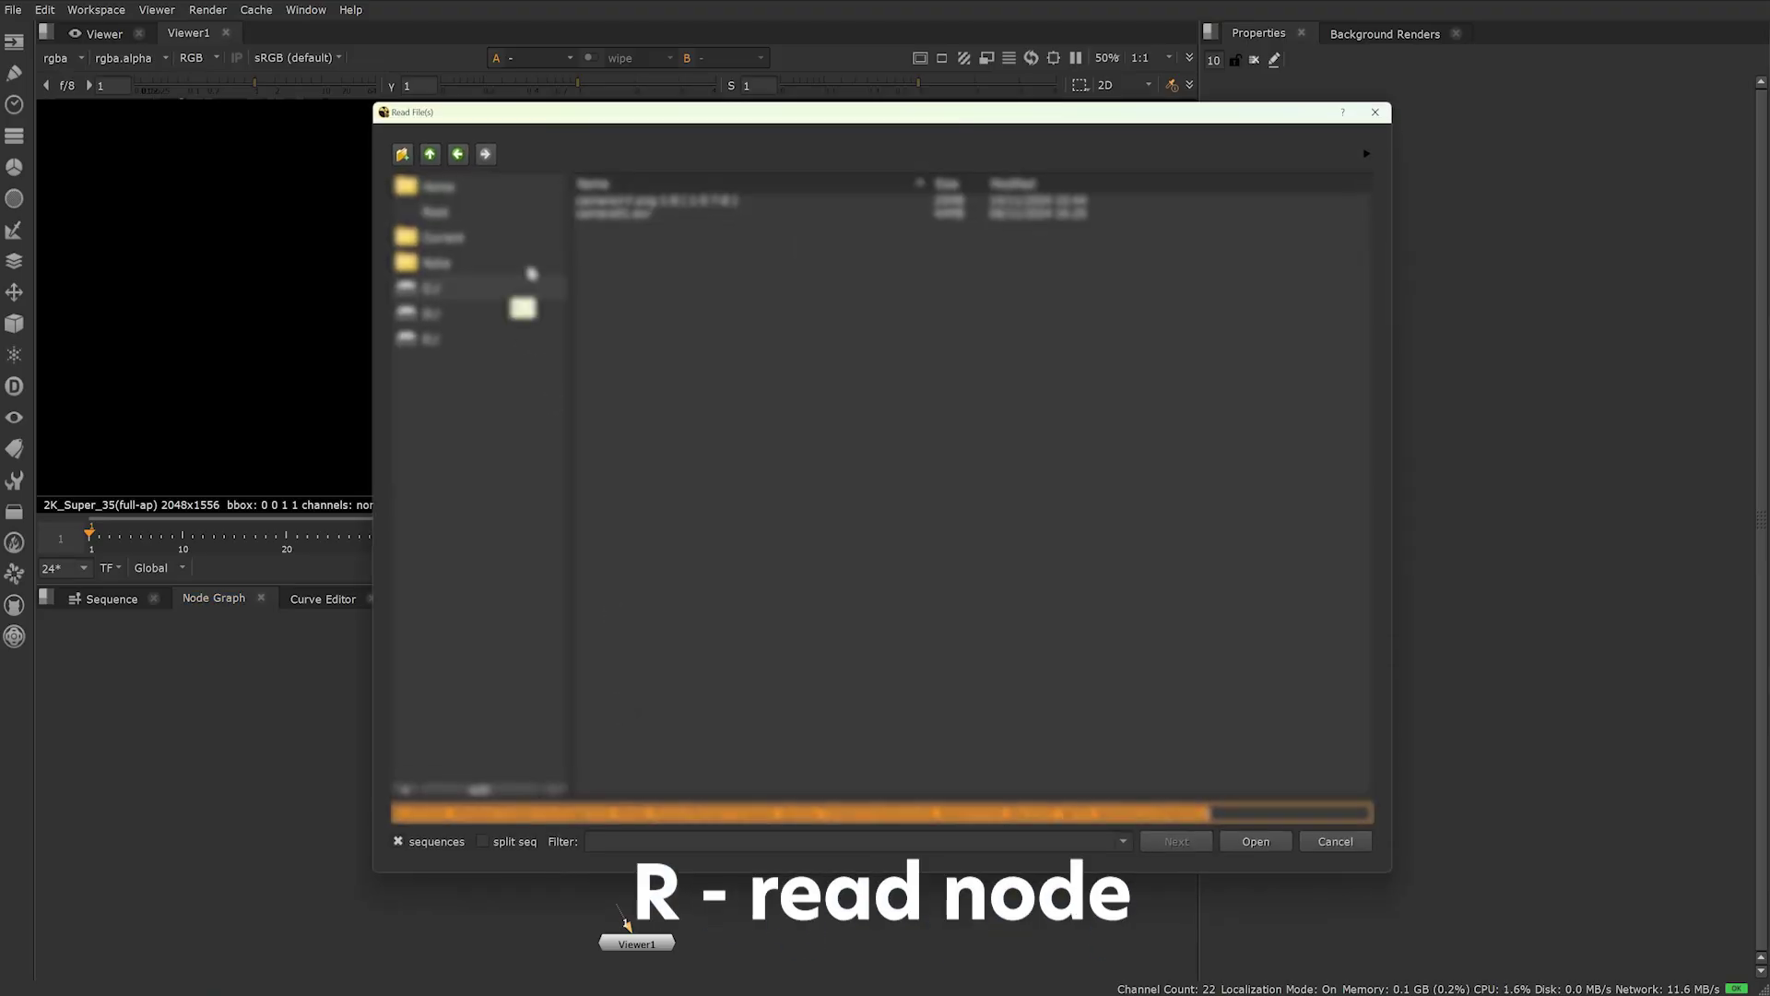
# Step: Load the dockTest05.exr render from the renders folder into a Read node
pyautogui.click(635, 291)
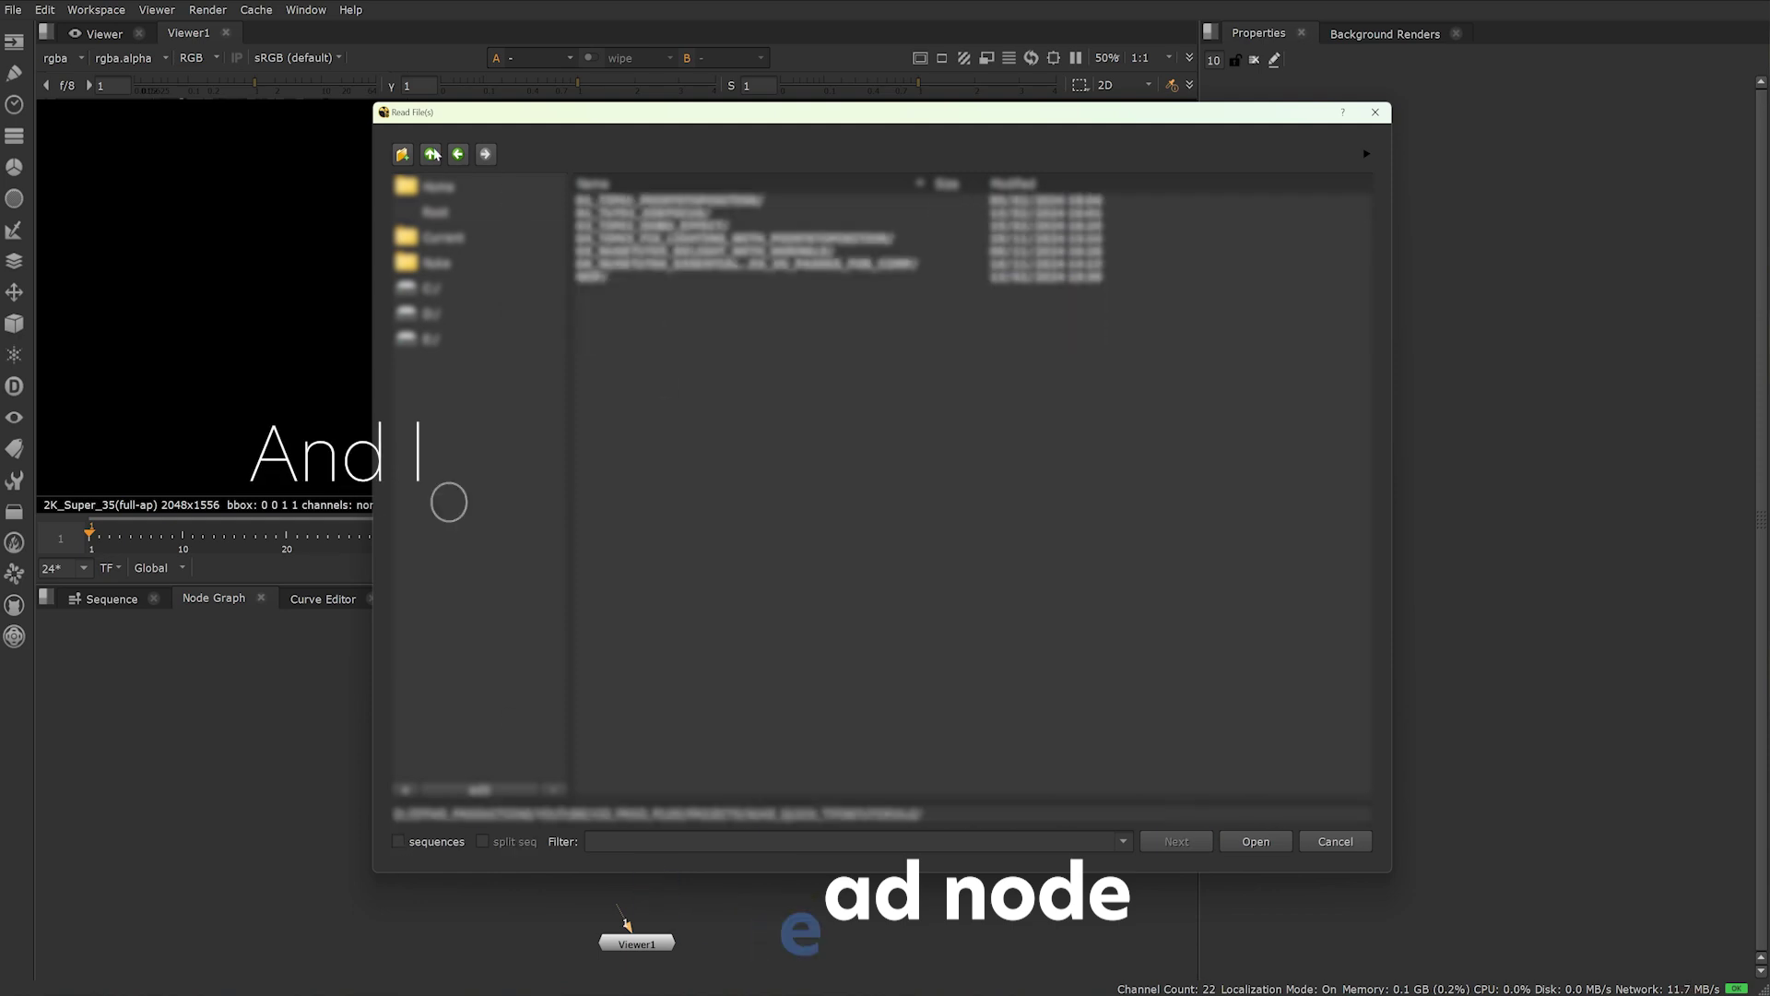
pyautogui.doubleClick(642, 264)
pyautogui.click(608, 218)
pyautogui.click(1255, 841)
# Step: Add a Shuffle under the read with Input Layer set to ViewLayer_Combined, and tidy the viewer node
pyautogui.press('Tab')
pyautogui.press('Return')
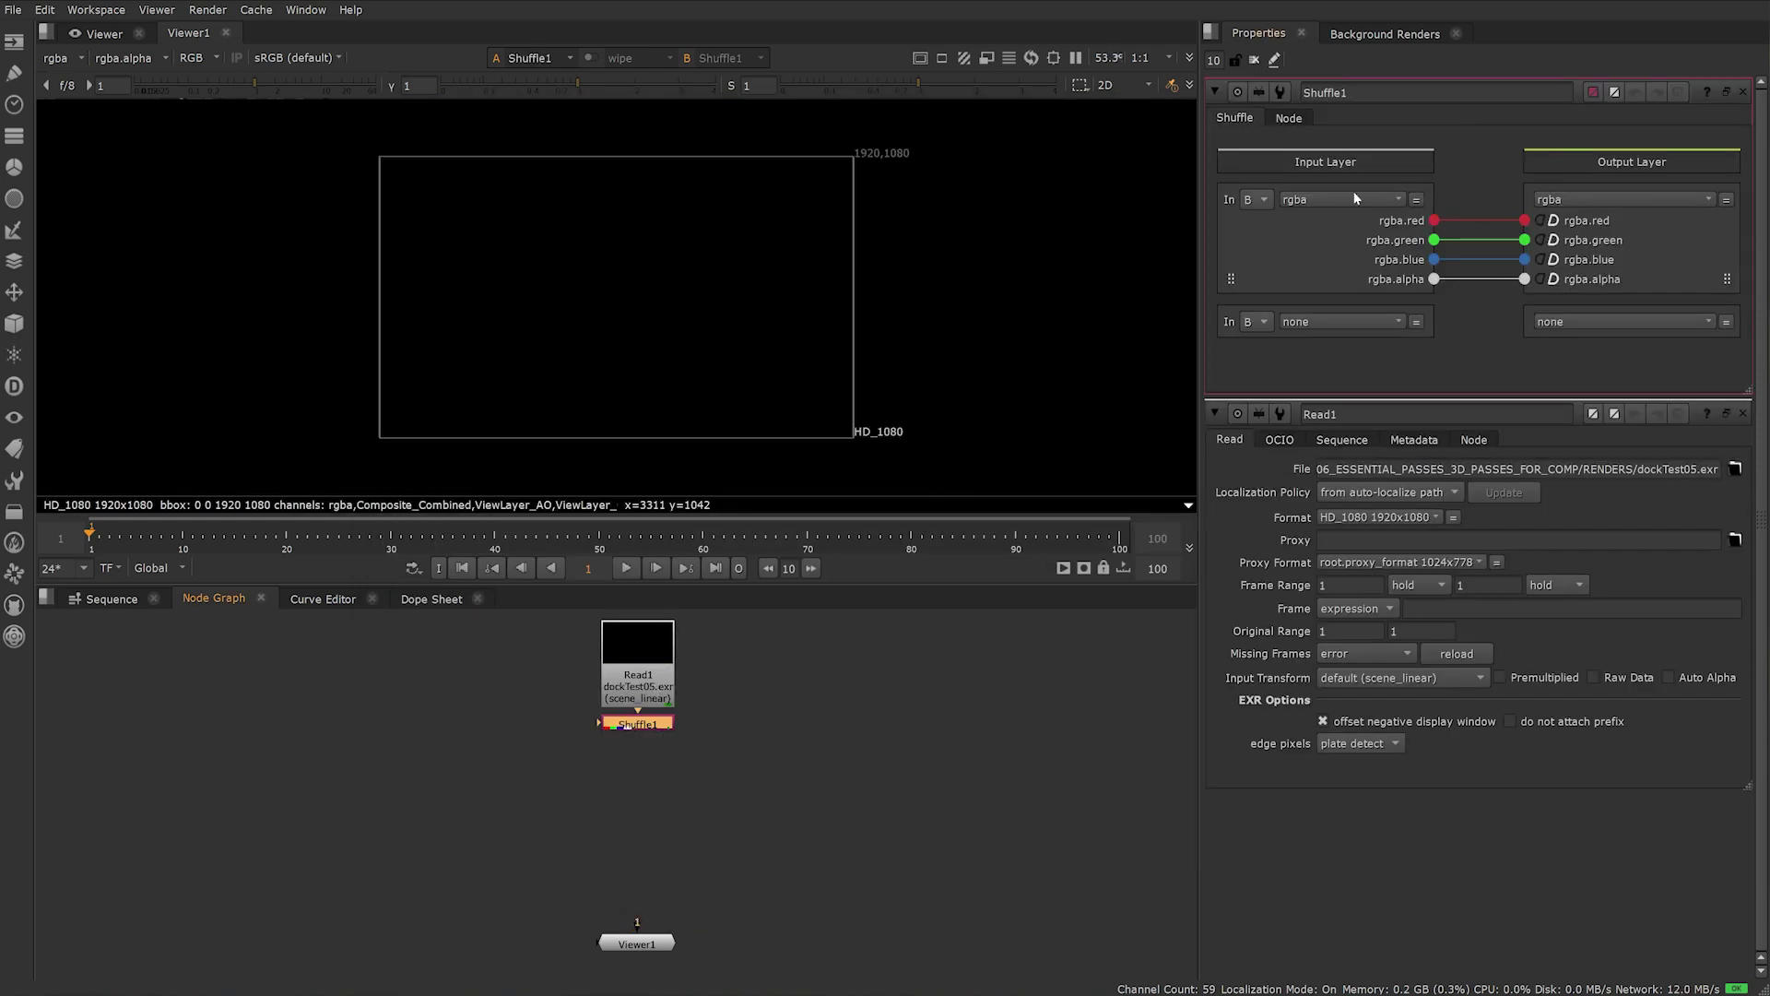
pyautogui.click(1341, 199)
pyautogui.click(1395, 342)
pyautogui.moveTo(636, 942); pyautogui.dragTo(636, 921)
pyautogui.click(711, 808)
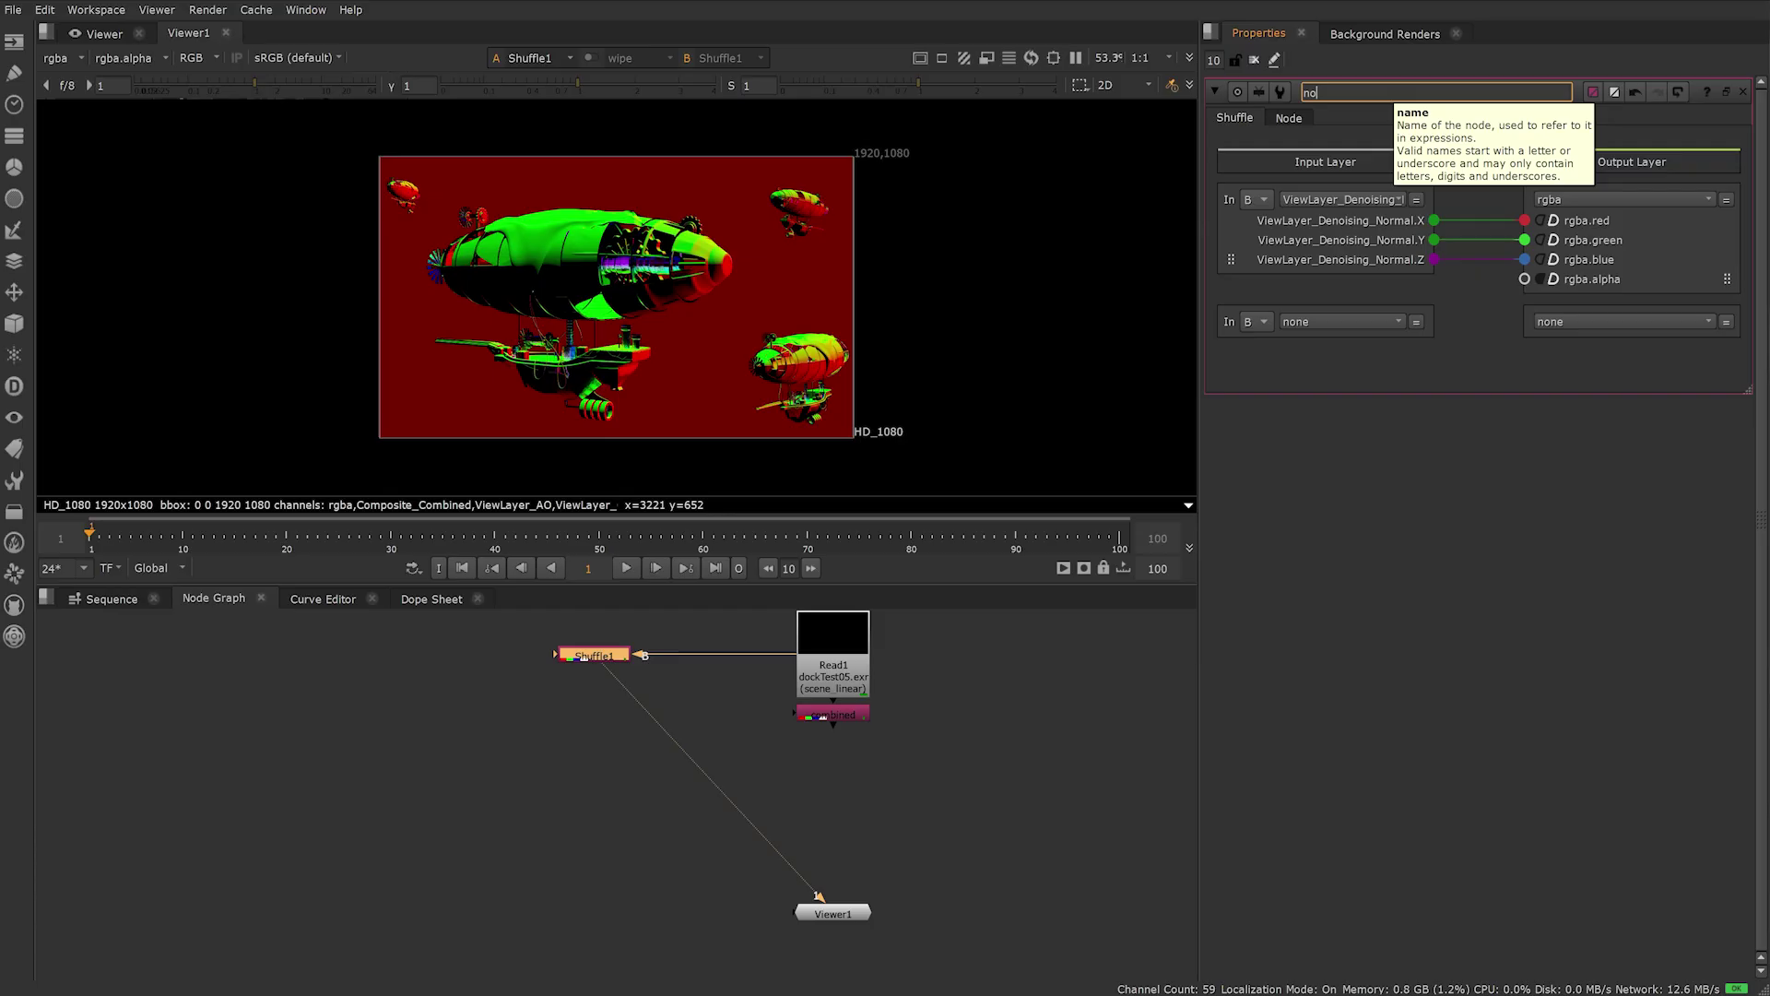
# Step: Rename the shuffle to 'normal' and add an Axis node
pyautogui.write('rmal')
pyautogui.press('Return')
pyautogui.press('Tab')
pyautogui.write('axis')
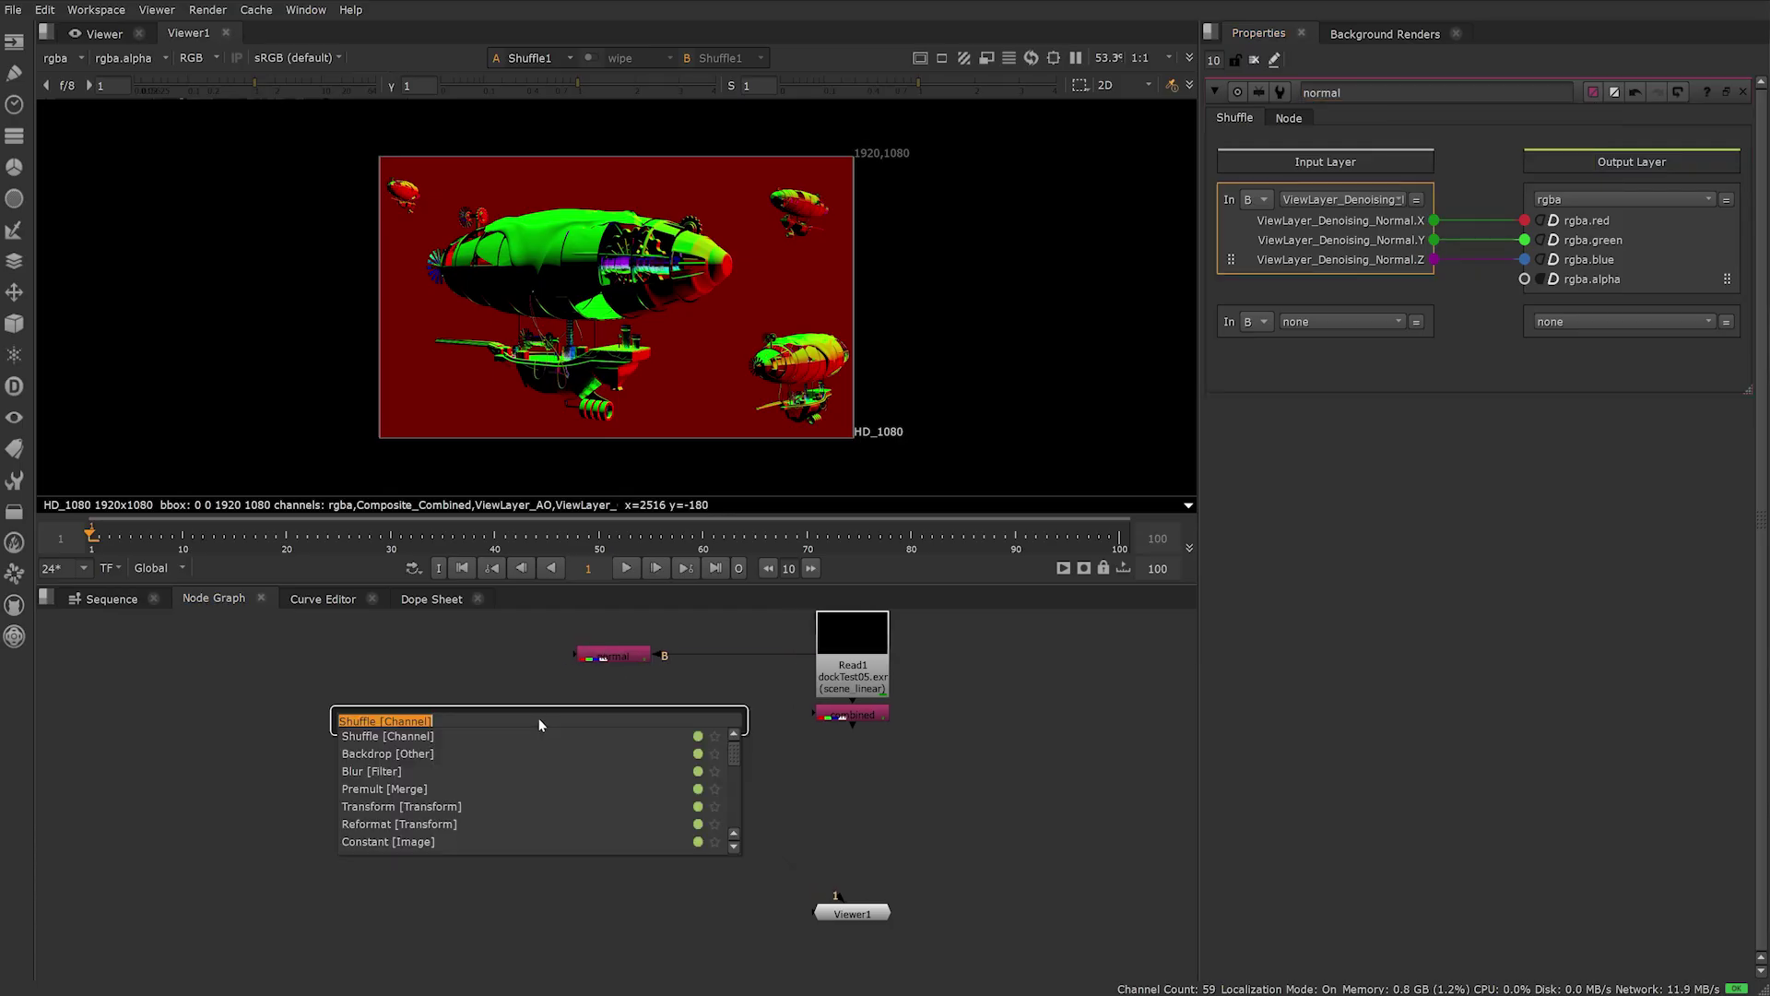
pyautogui.press('Return')
# Step: Add a ColorMatrix, then a Shuffle passing only the blue channel, and view its output
pyautogui.press('Tab')
pyautogui.write('color')
pyautogui.press('Return')
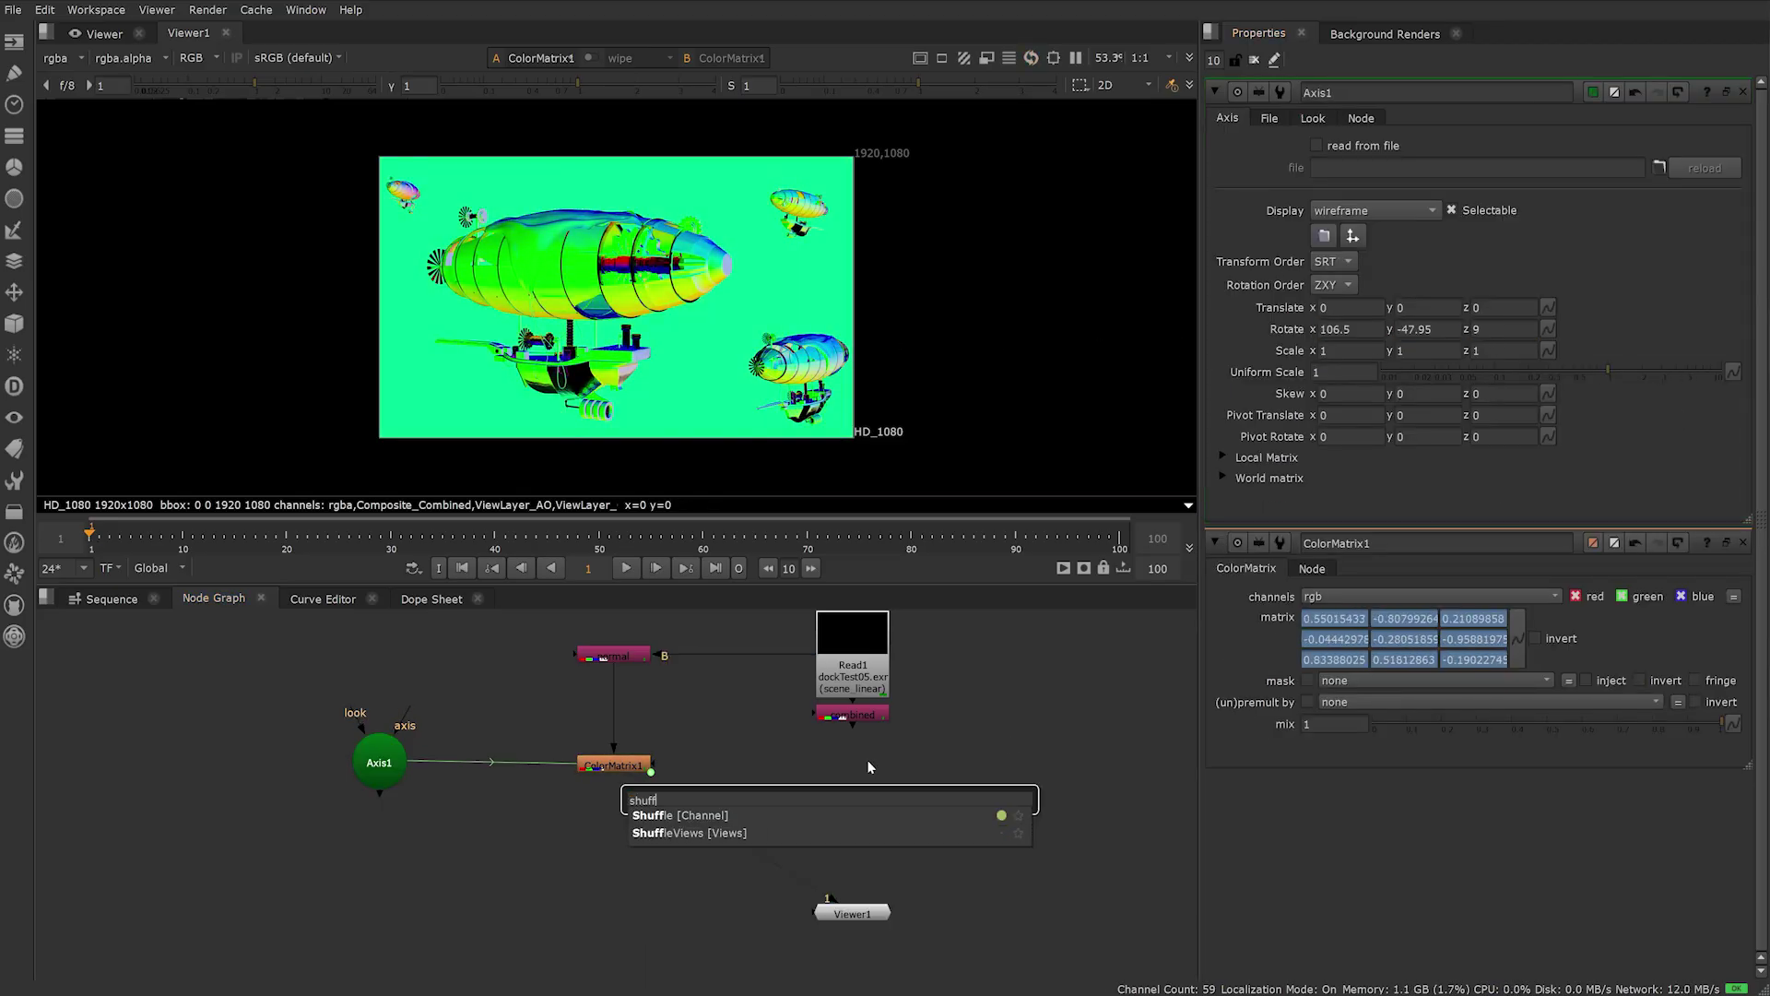
pyautogui.press('Return')
pyautogui.moveTo(1433, 259); pyautogui.dragTo(1524, 278)
pyautogui.moveTo(858, 916); pyautogui.dragTo(905, 899)
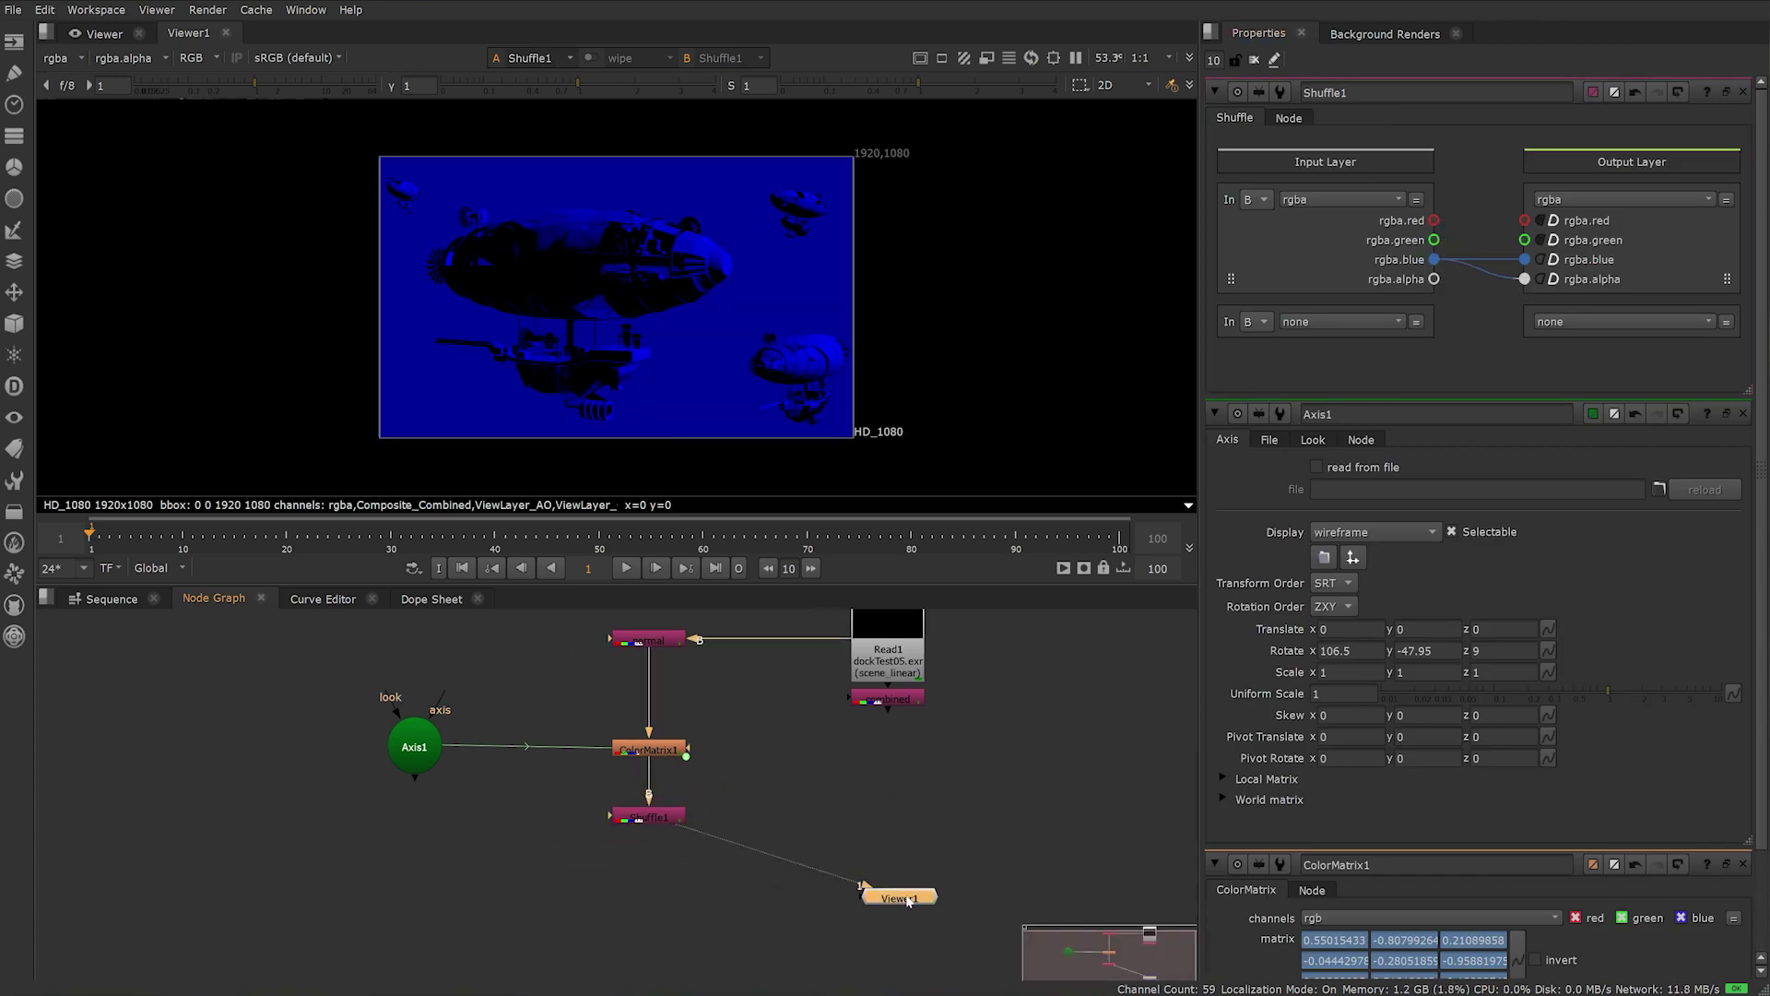
pyautogui.press('Tab')
# Step: Create a Cryptomatte node and place it below the dockTest05.exr read
pyautogui.write('crypto')
pyautogui.press('Return')
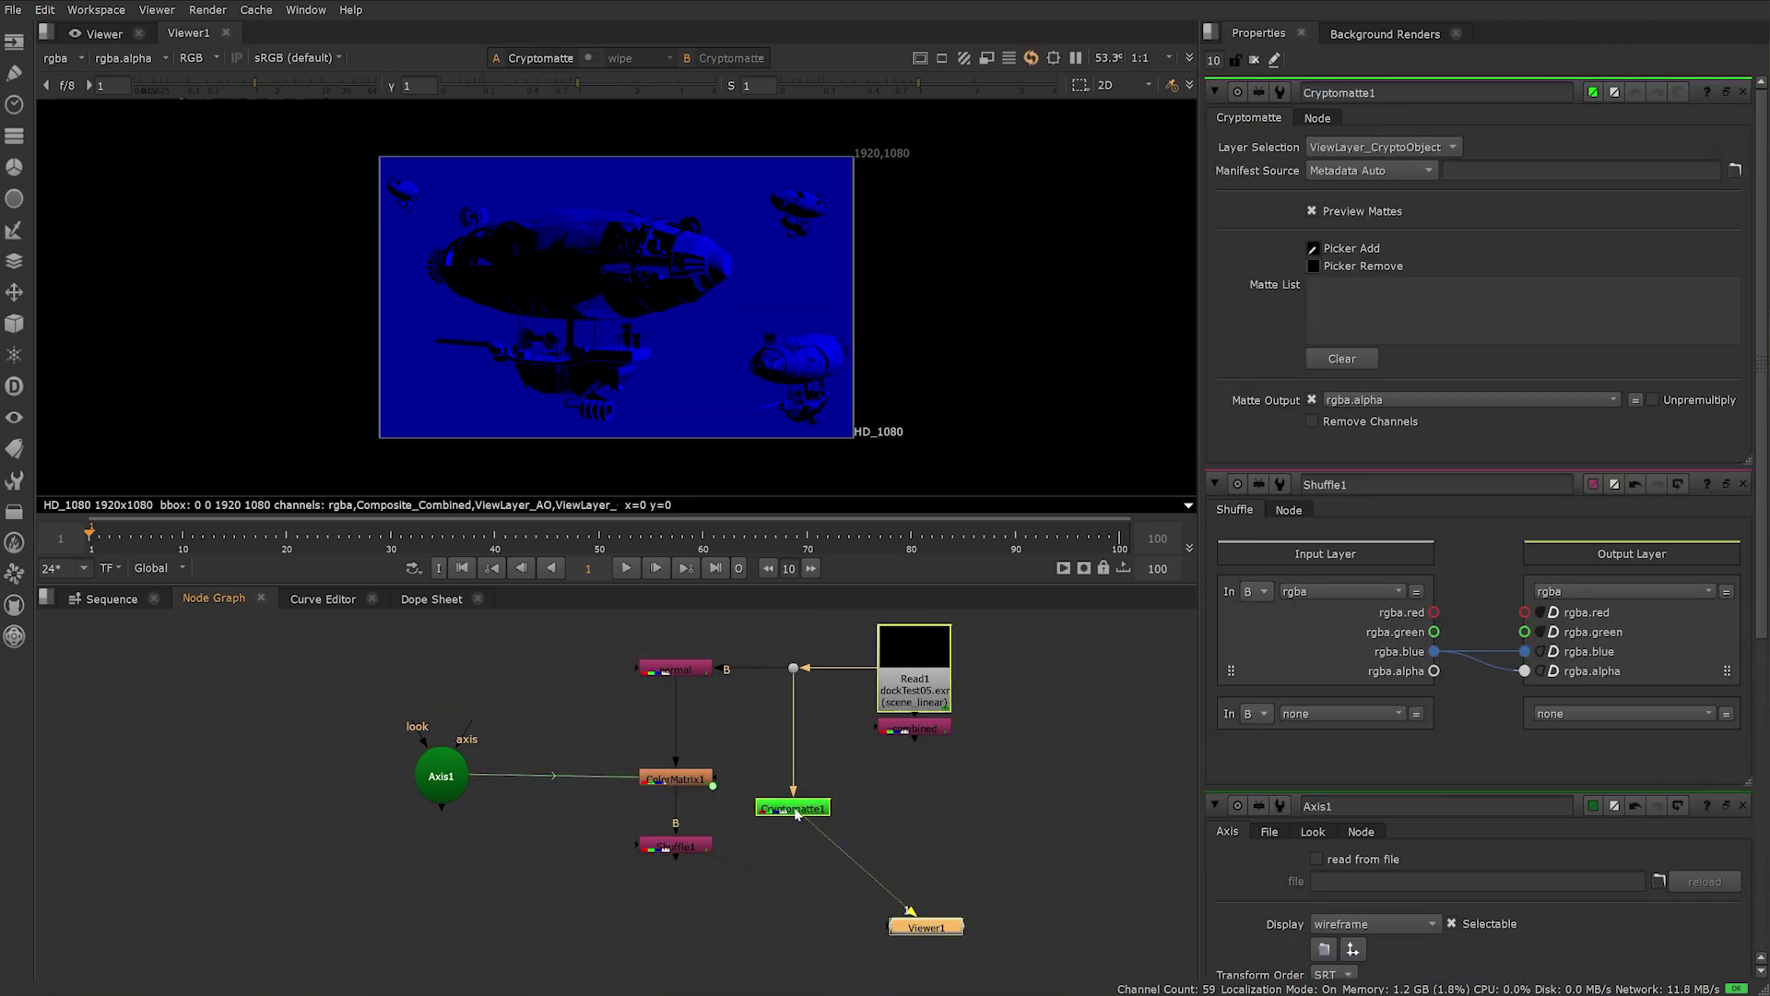
pyautogui.moveTo(816, 734); pyautogui.dragTo(793, 806)
# Step: Clear the initial matte picks and re-pick all the airships in the viewer
pyautogui.keyDown('ctrl'); pyautogui.keyDown('shift'); pyautogui.moveTo(336, 127); pyautogui.dragTo(906, 467); pyautogui.keyUp('shift'); pyautogui.keyUp('ctrl')
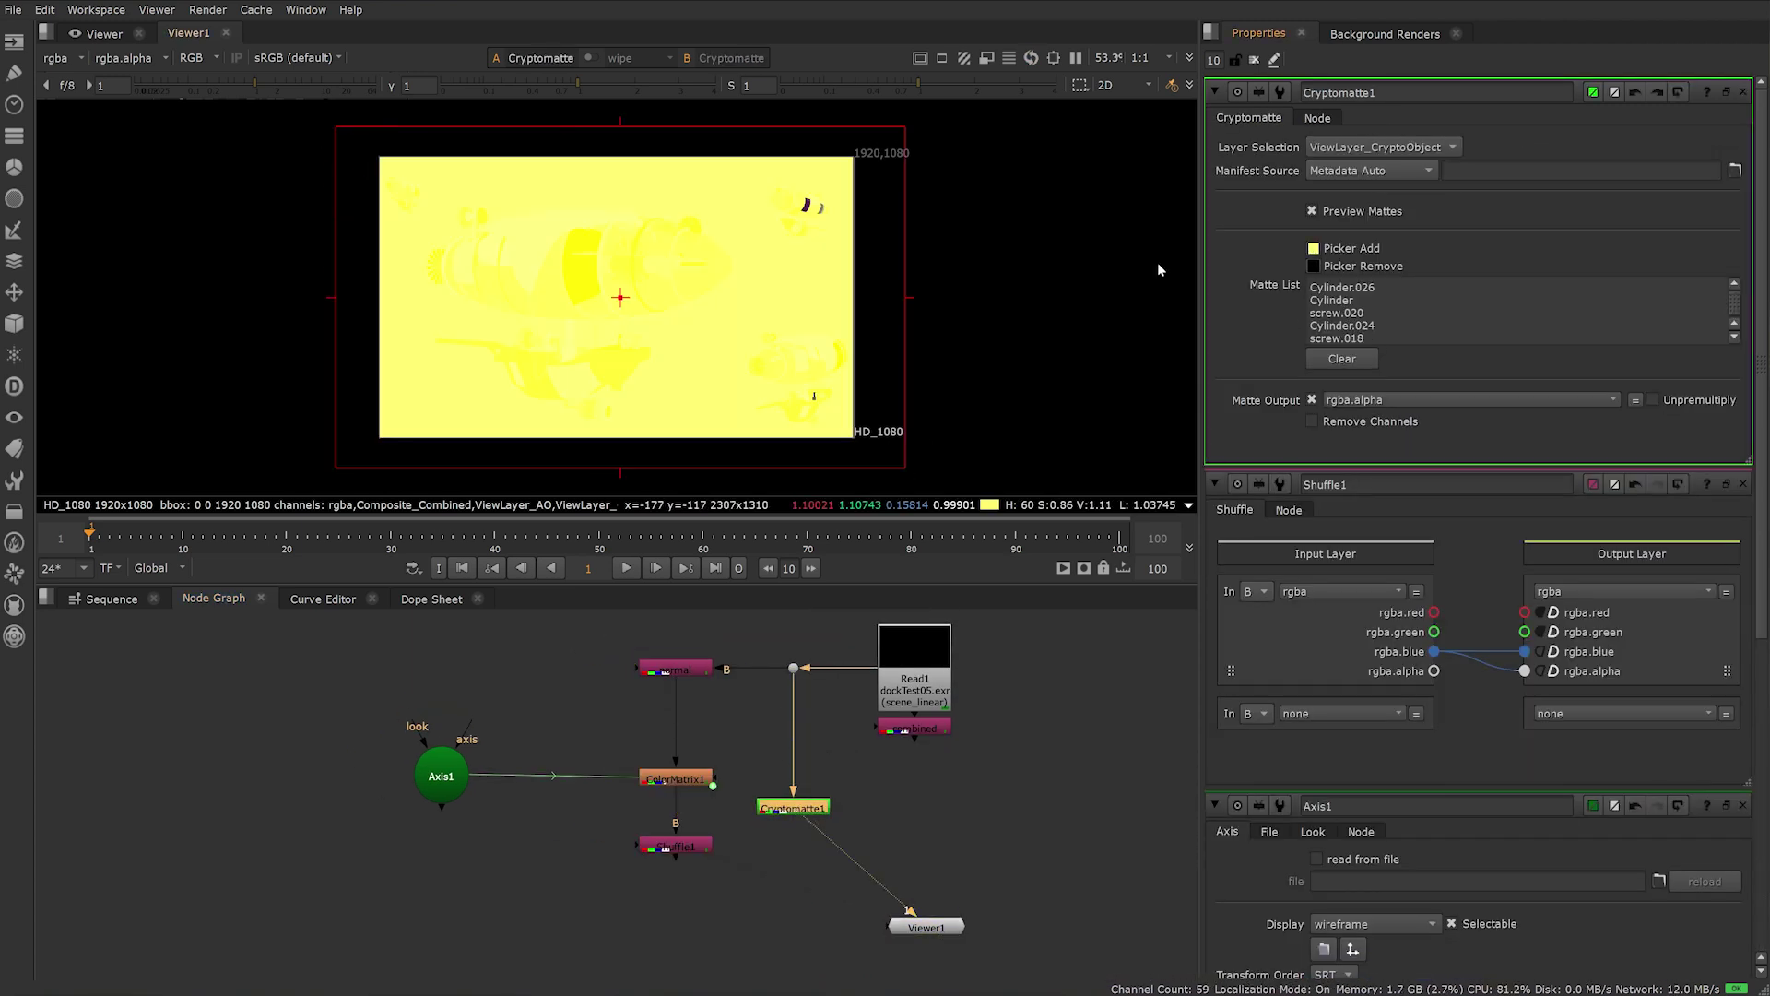
pyautogui.click(815, 812)
pyautogui.click(1339, 359)
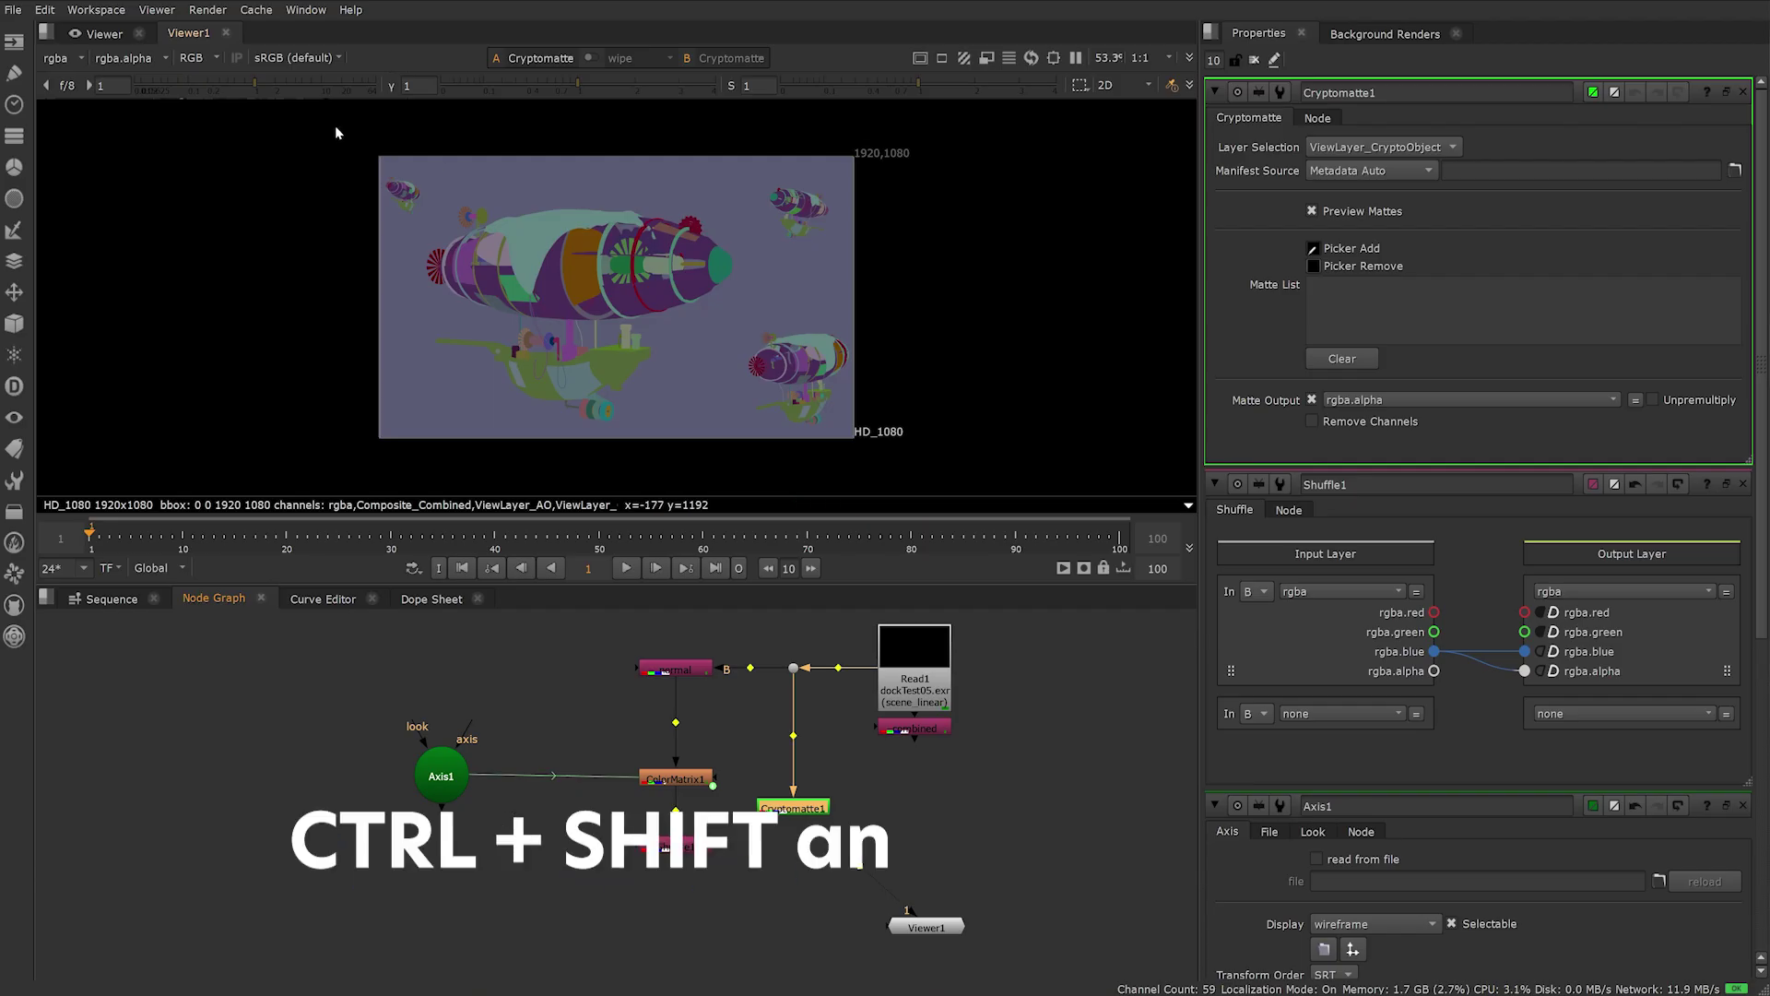
pyautogui.keyDown('ctrl'); pyautogui.keyDown('shift'); pyautogui.moveTo(335, 125); pyautogui.dragTo(905, 467); pyautogui.keyUp('shift'); pyautogui.keyUp('ctrl')
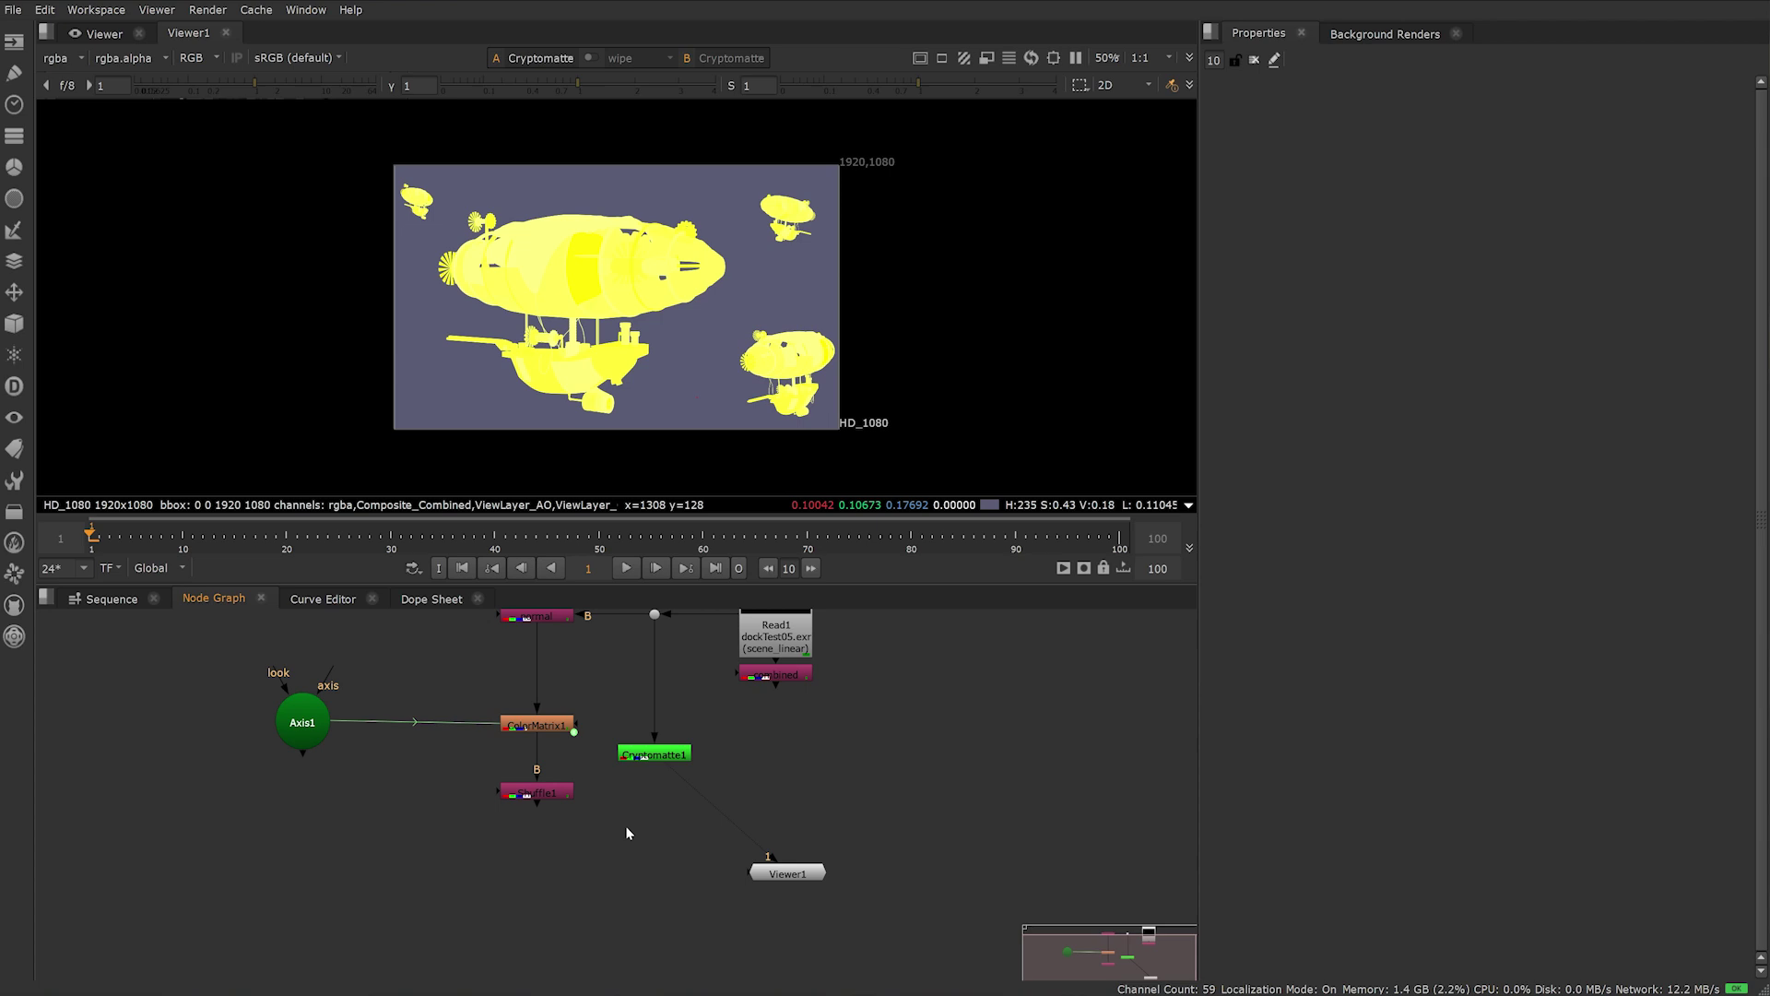
# Step: Add Merge1 fed by the Cryptomatte, with its operation set to mask the shuffle
pyautogui.press('m')
pyautogui.moveTo(632, 773); pyautogui.dragTo(671, 793)
pyautogui.click(1330, 148)
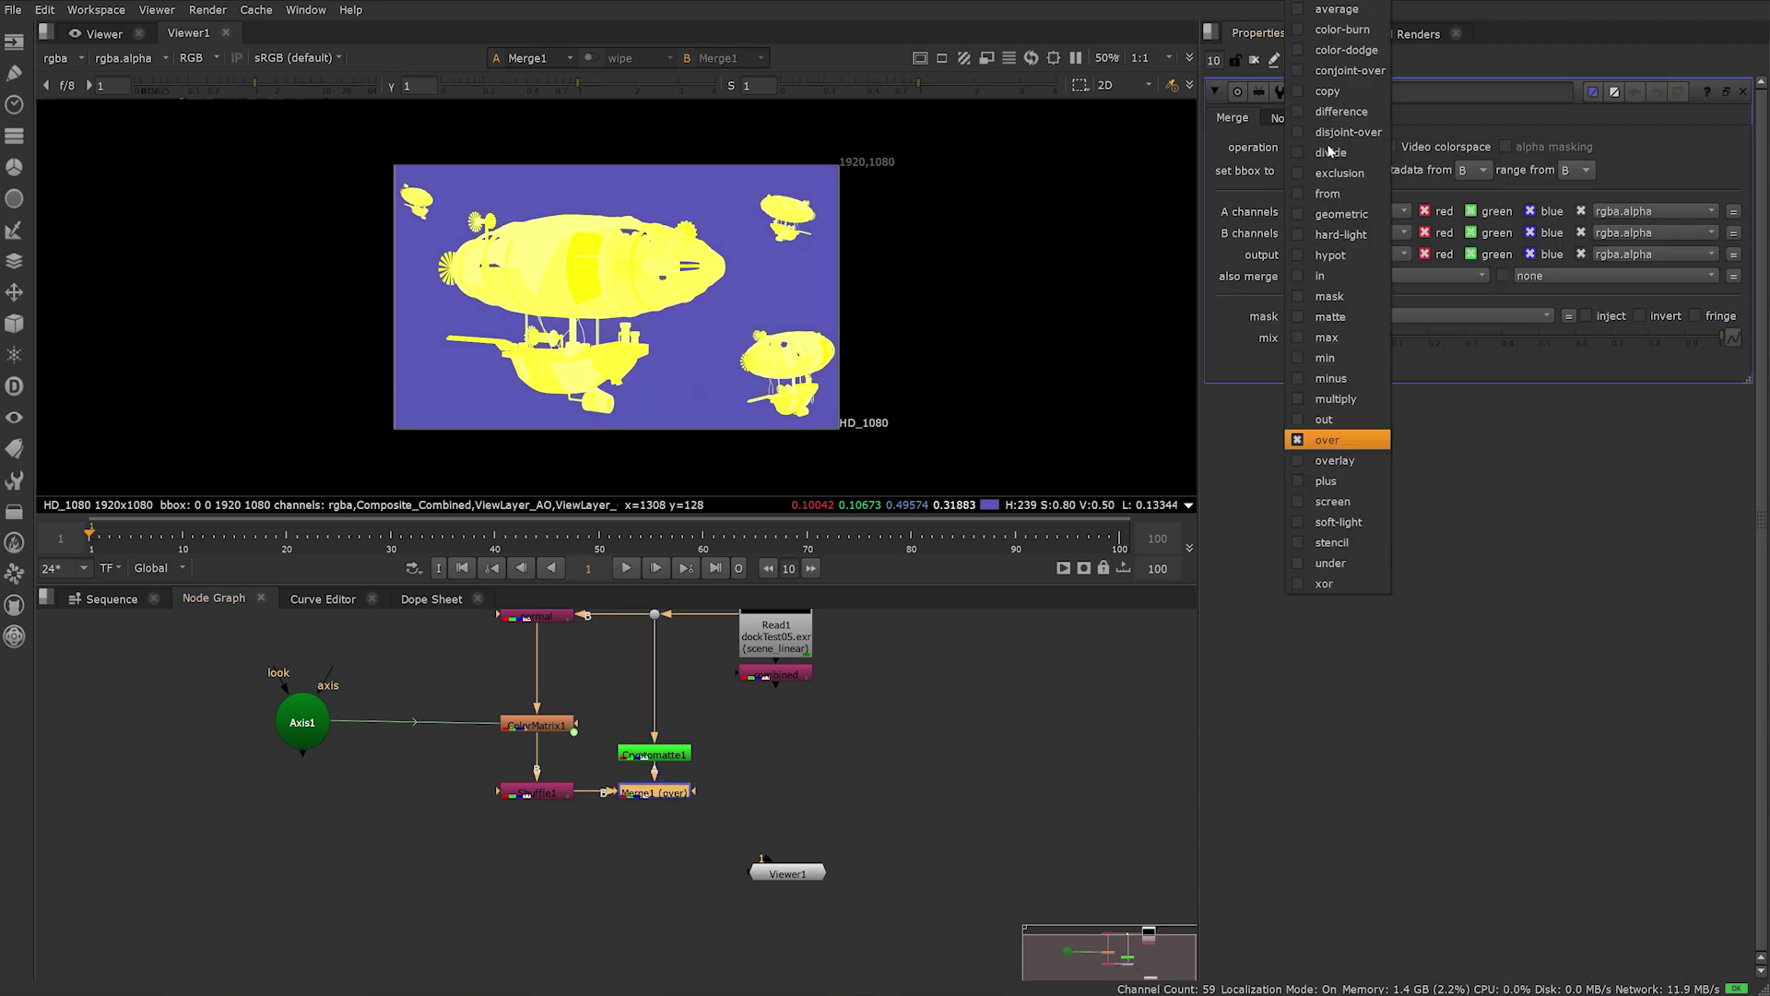
pyautogui.click(1333, 296)
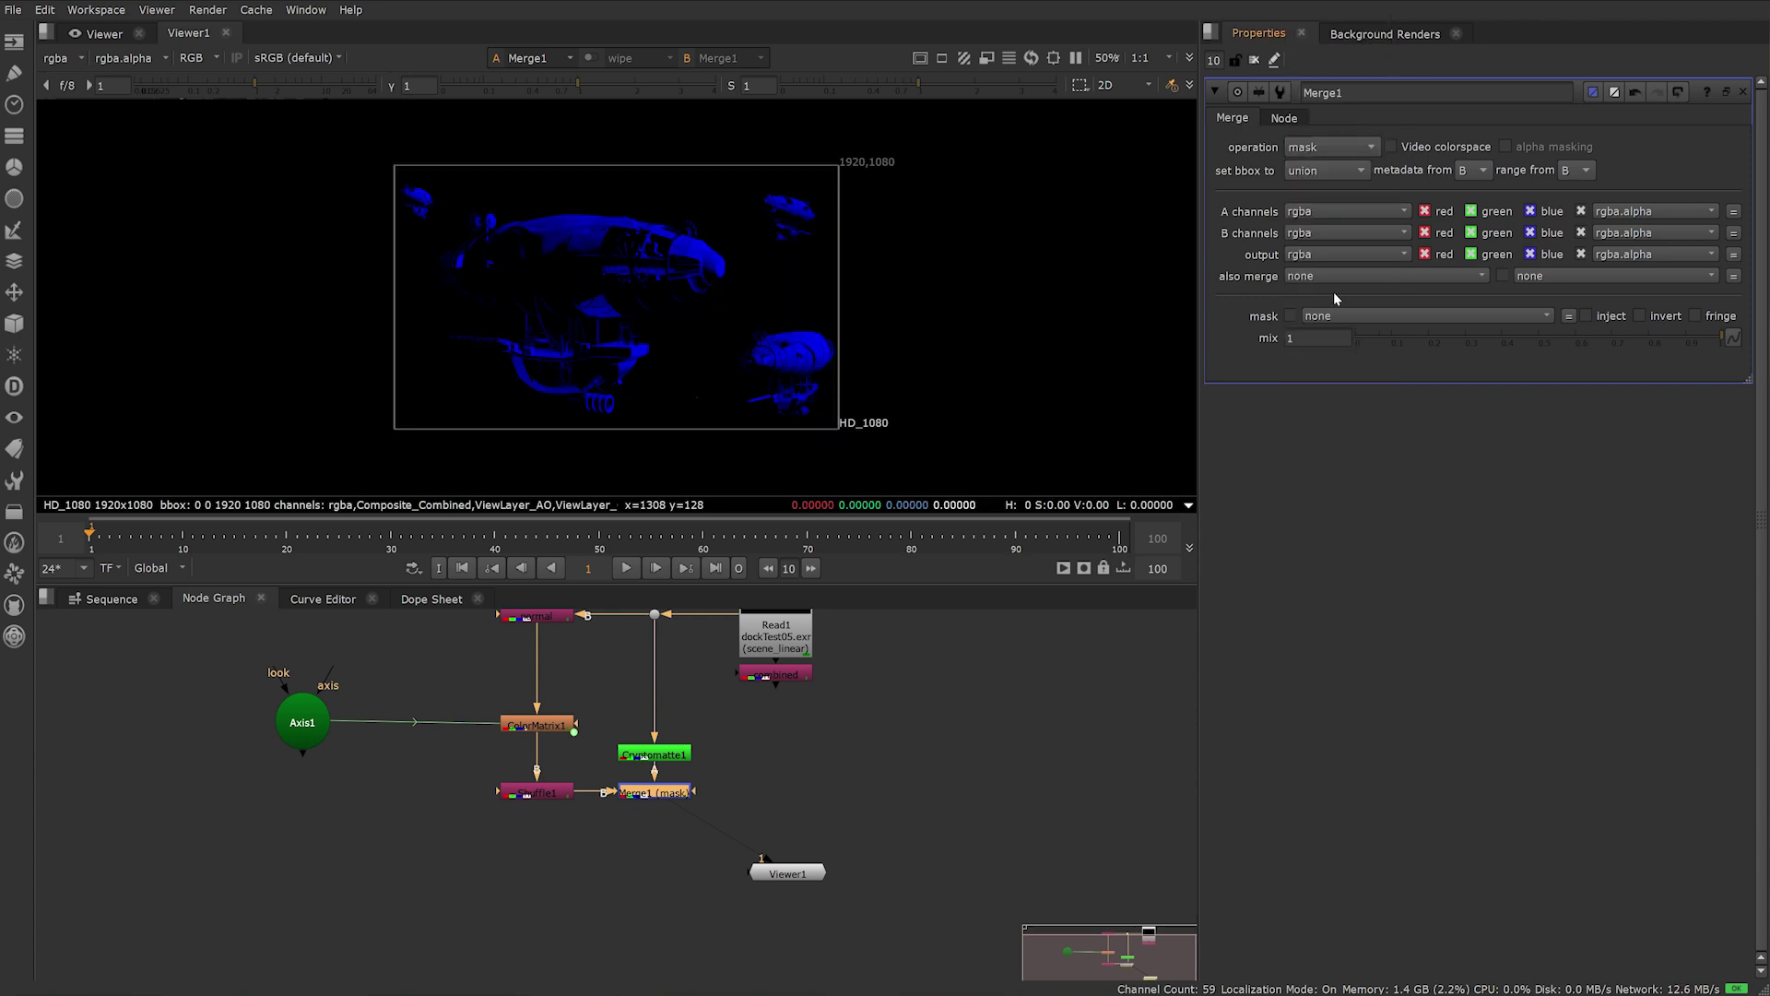
# Step: Add a ColorCorrect masked by Merge1 and fed by the combined pass
pyautogui.press('c')
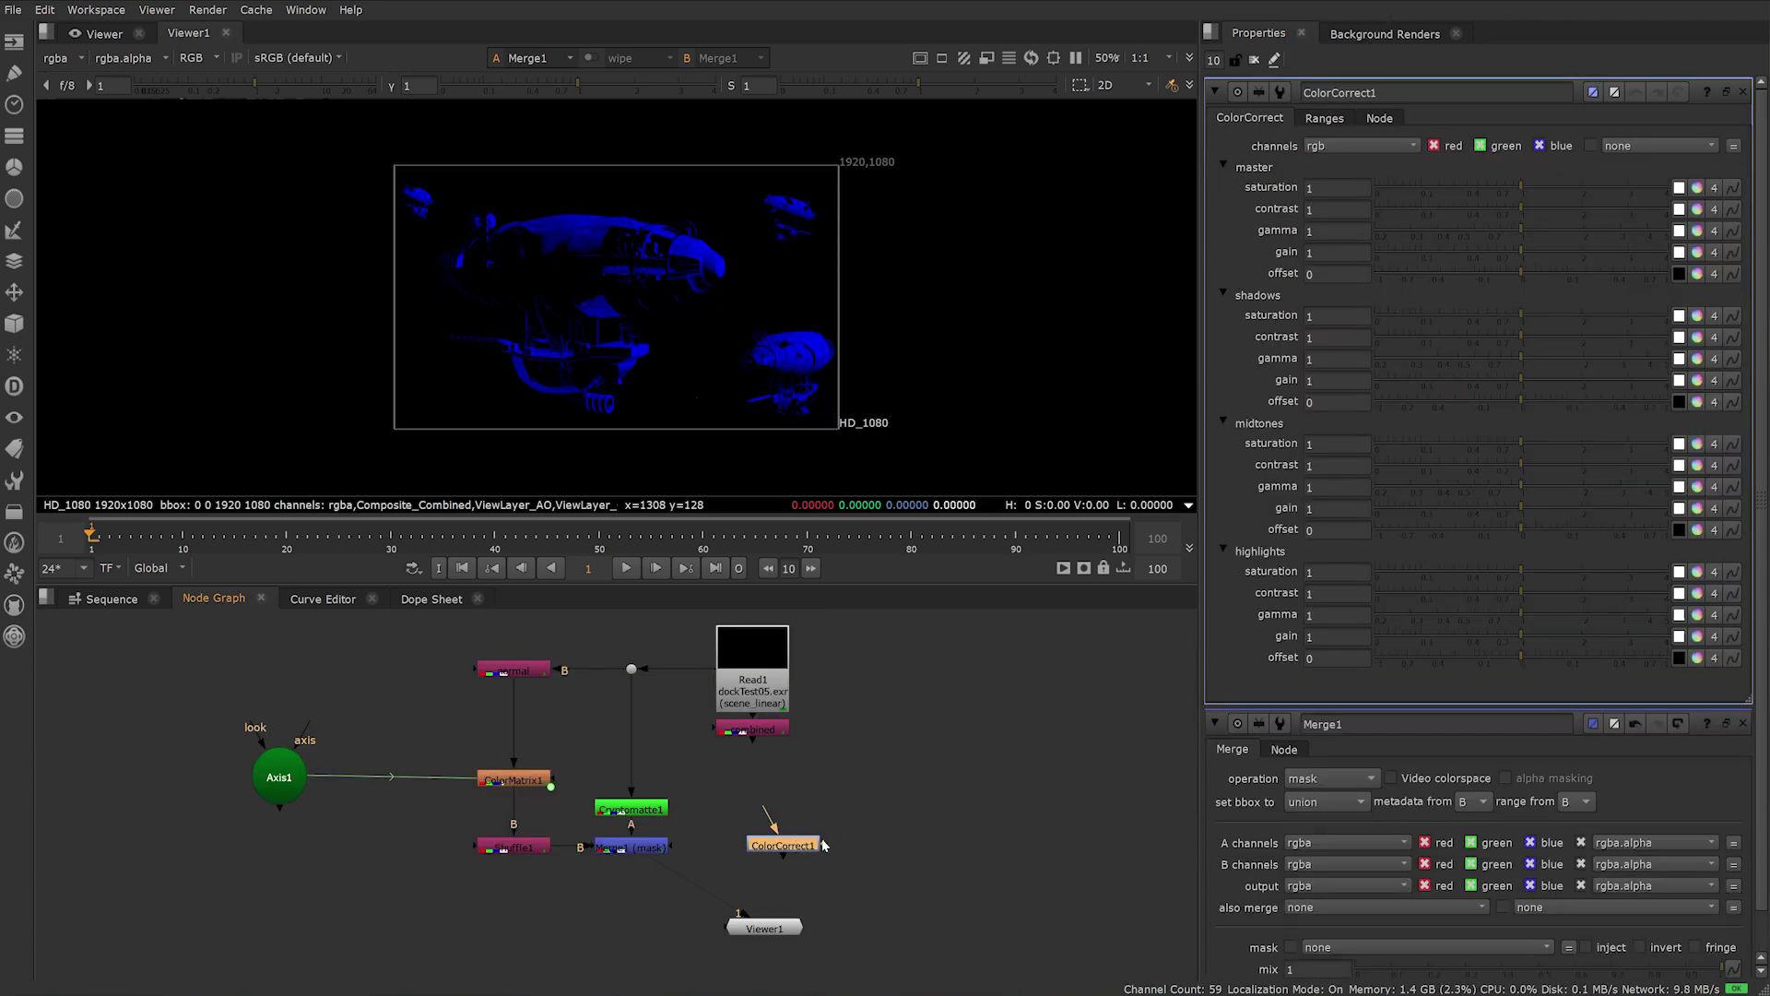
pyautogui.doubleClick(634, 849)
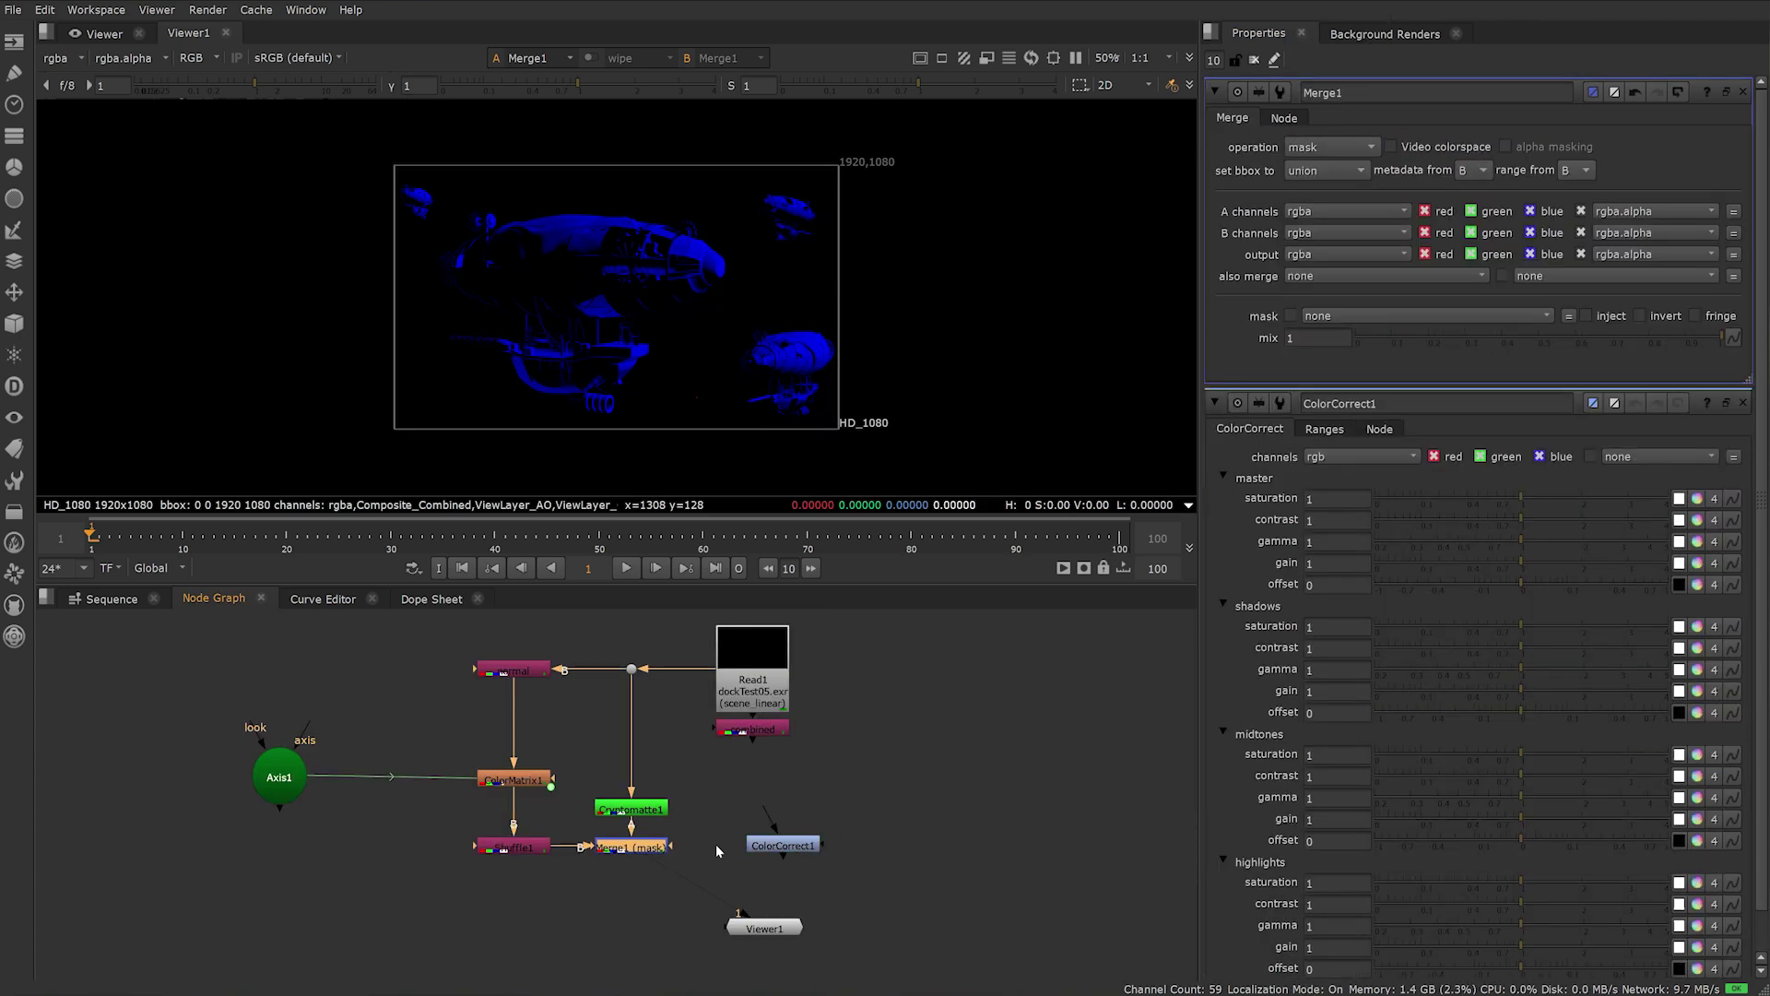
pyautogui.moveTo(824, 844); pyautogui.dragTo(645, 846)
pyautogui.moveTo(761, 819); pyautogui.dragTo(750, 749)
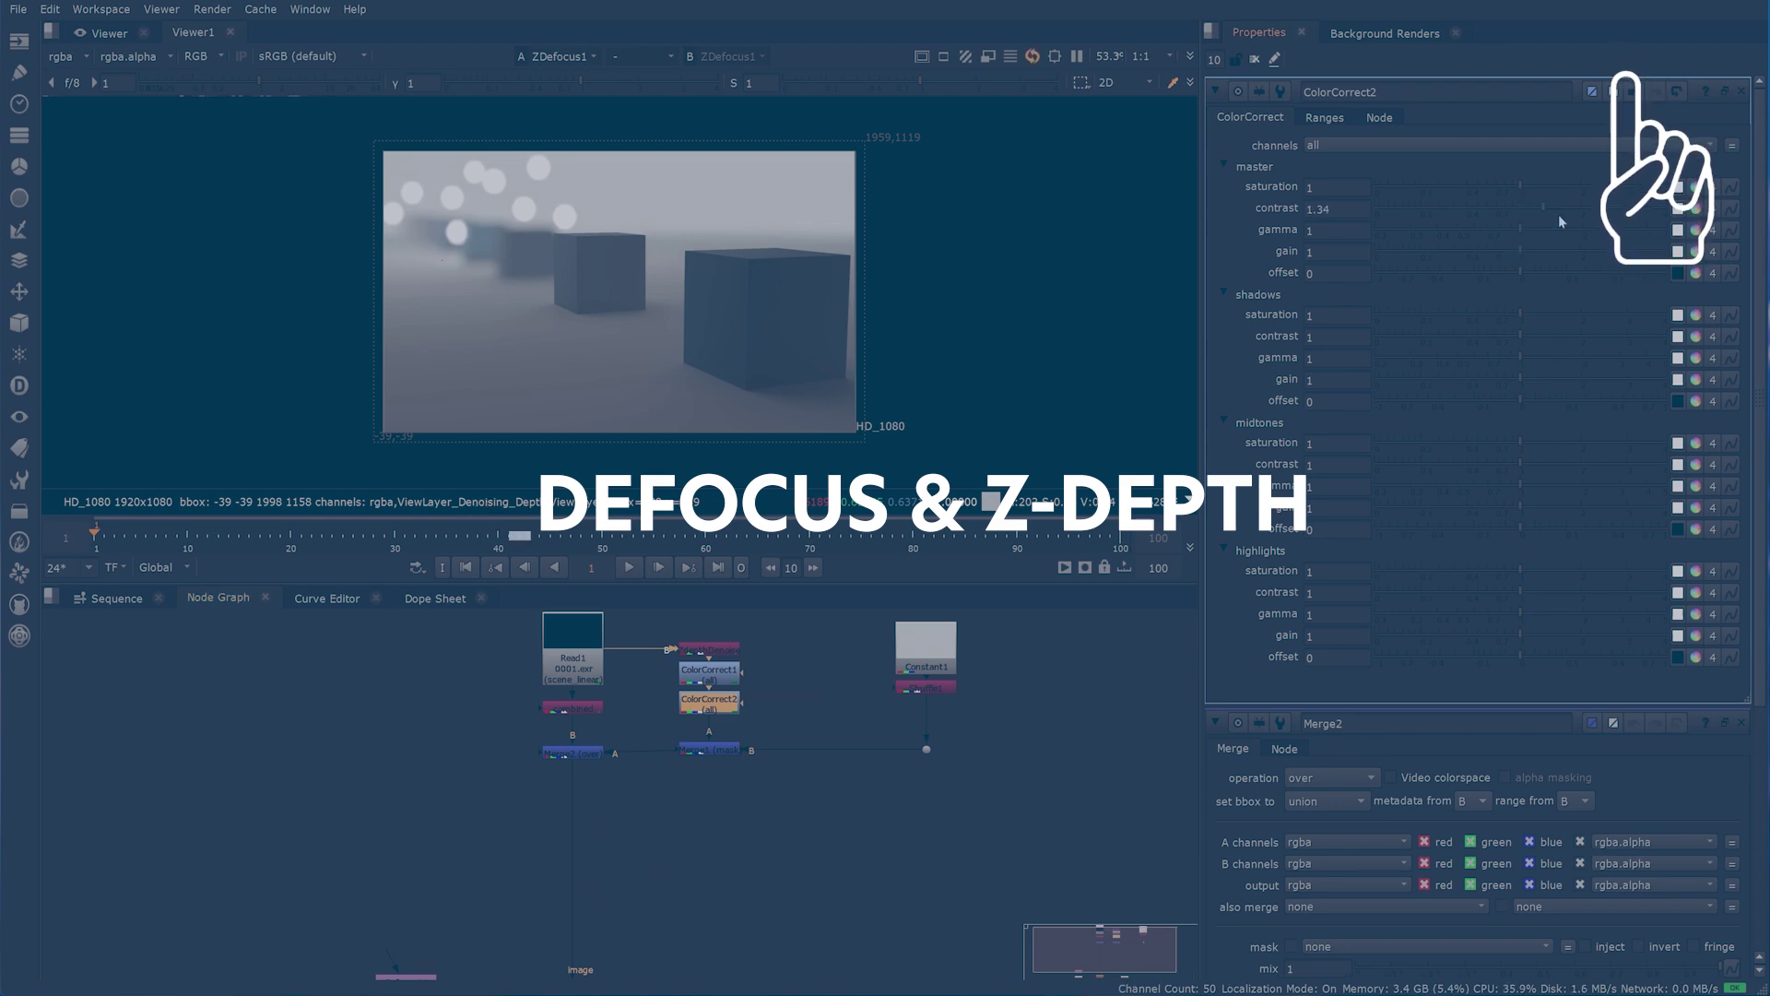
# Step: Adjust the fog colour correction's contrast and set ZDefocus1's depth channel to ViewLayer_Denoising_Depth.Z
pyautogui.click(1382, 210)
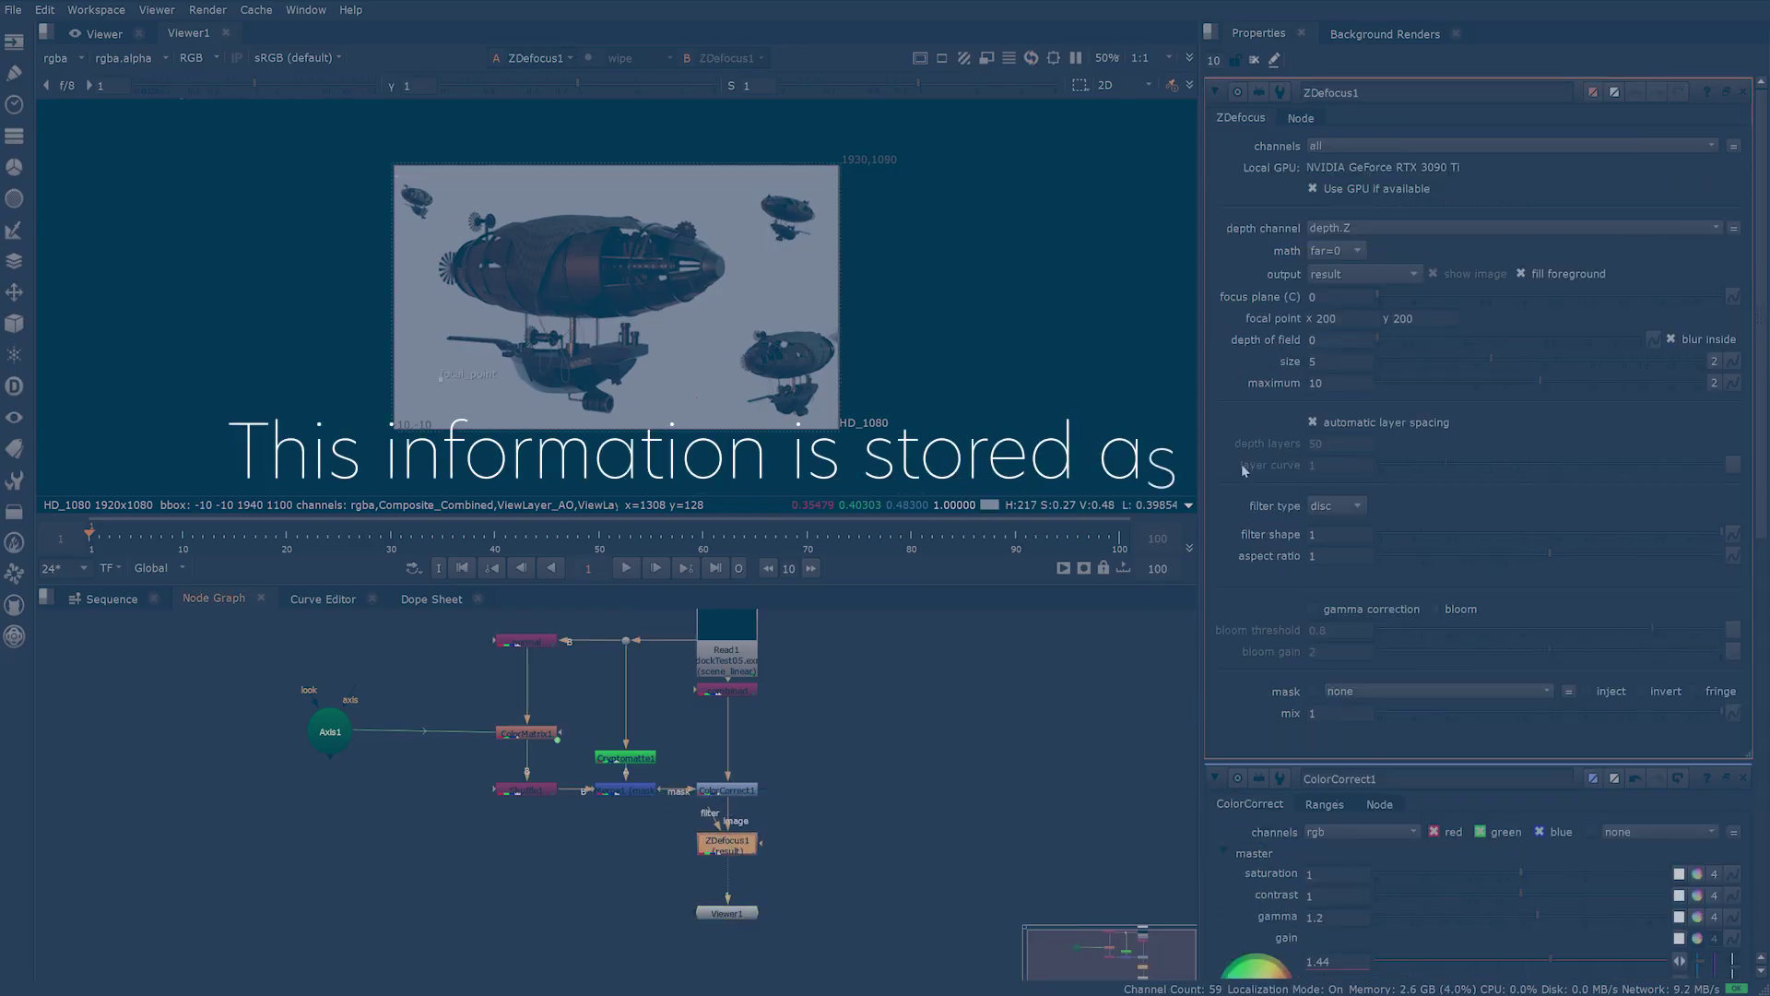
pyautogui.click(1380, 227)
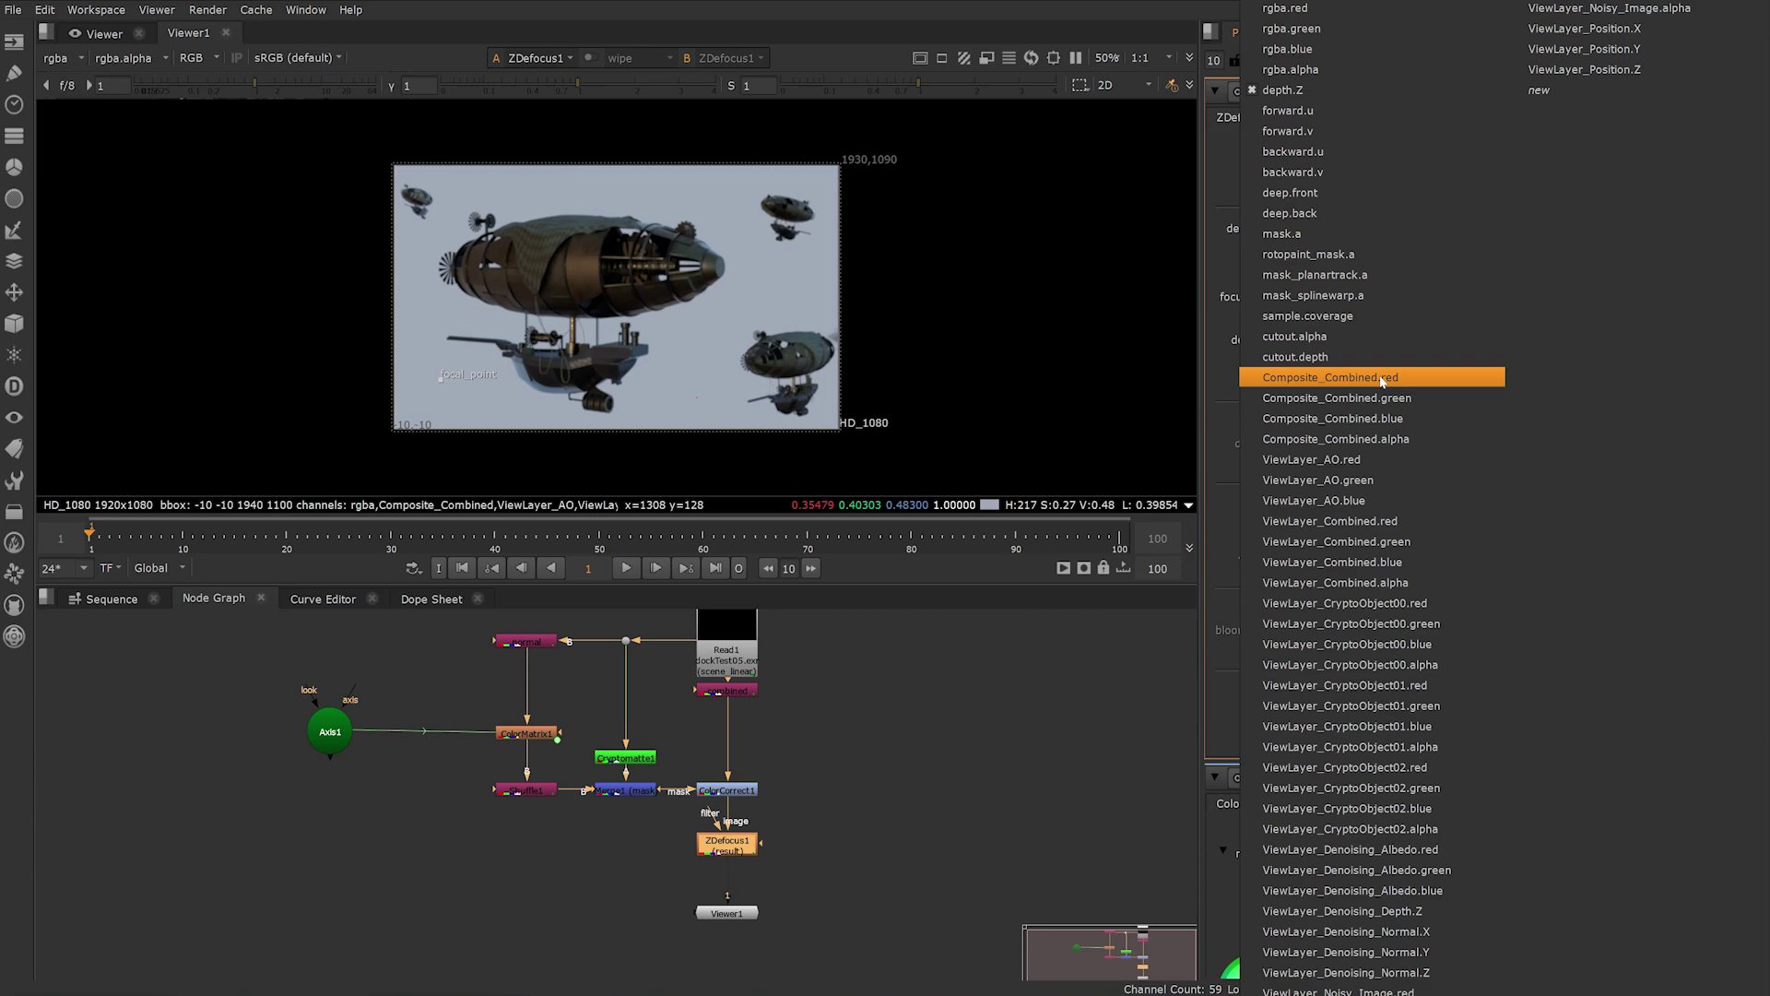
pyautogui.click(1356, 910)
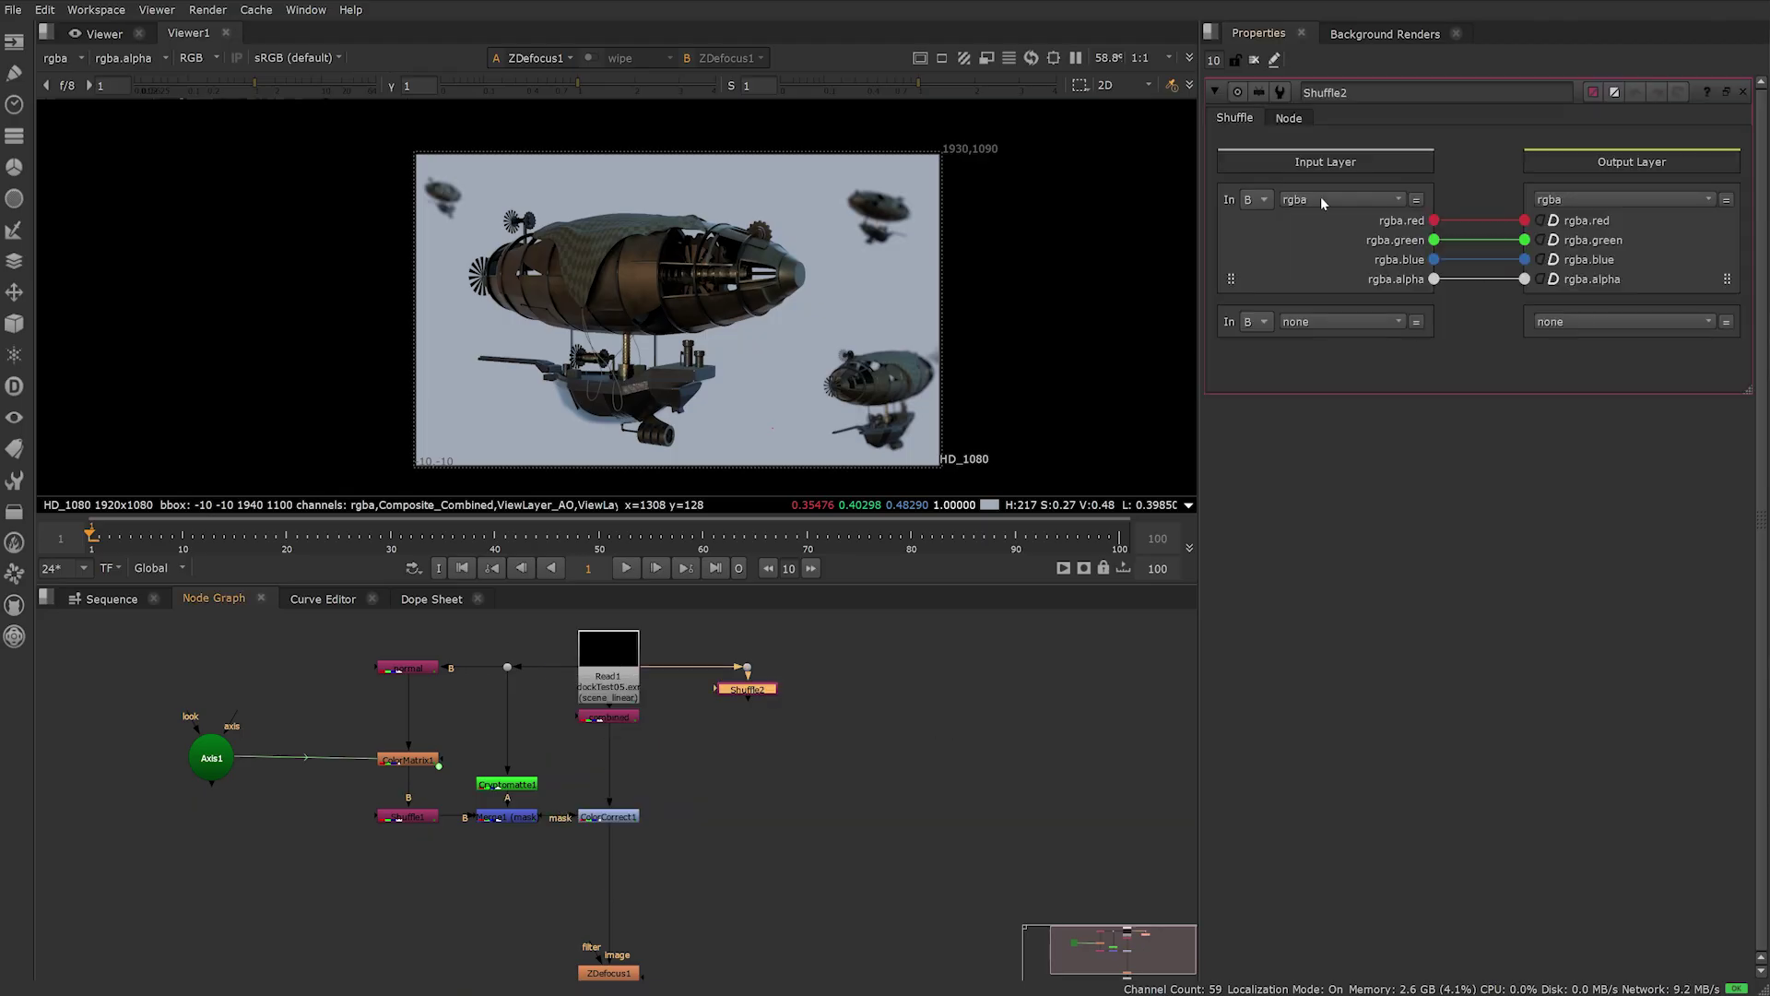
# Step: Shuffle ViewLayer_Denoising_Depth.Z into the red, green, blue and alpha channels
pyautogui.click(1343, 199)
pyautogui.click(1337, 443)
pyautogui.click(1524, 220)
pyautogui.click(1525, 239)
pyautogui.click(1525, 259)
pyautogui.click(1524, 278)
# Step: Add a ColorCorrect below the depth shuffle with gain 0.0001
pyautogui.press('c')
pyautogui.click(1336, 252)
pyautogui.write('.0001')
pyautogui.press('Return')
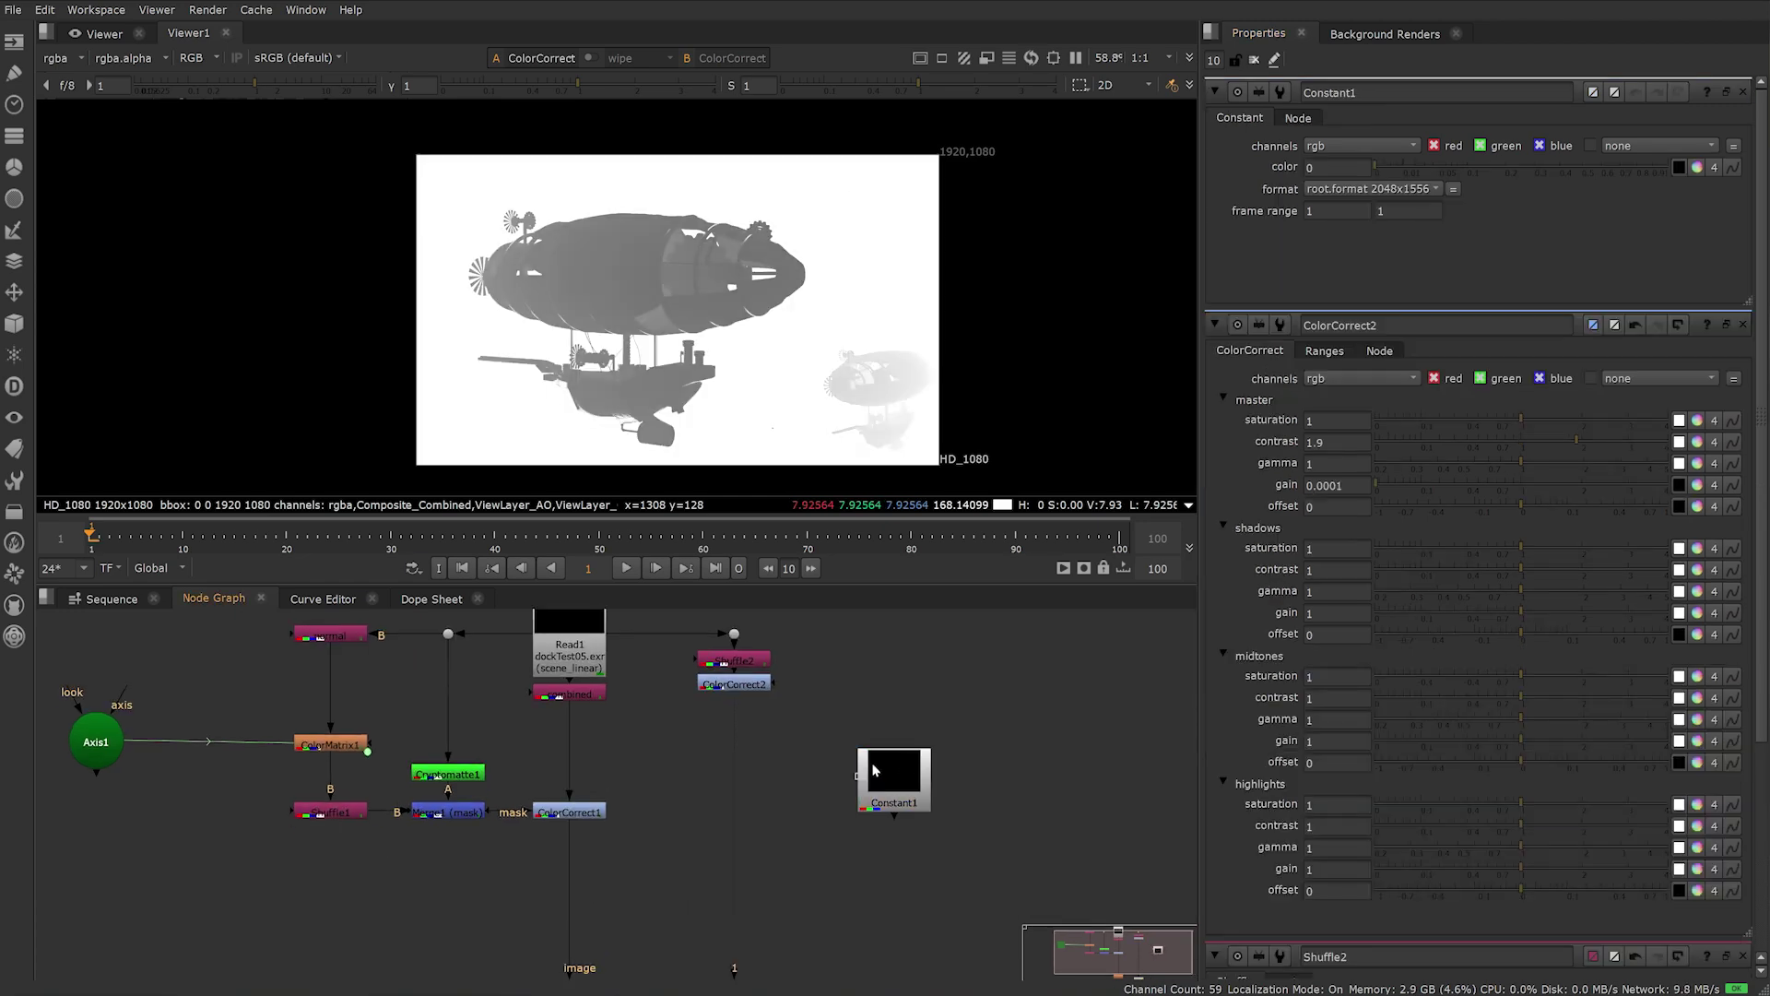
# Step: Colour Constant1 blue for the fog and merge it, viewing the merge result
pyautogui.click(1696, 167)
pyautogui.click(1225, 422)
pyautogui.moveTo(839, 778); pyautogui.dragTo(899, 761, button='middle')
pyautogui.press('m')
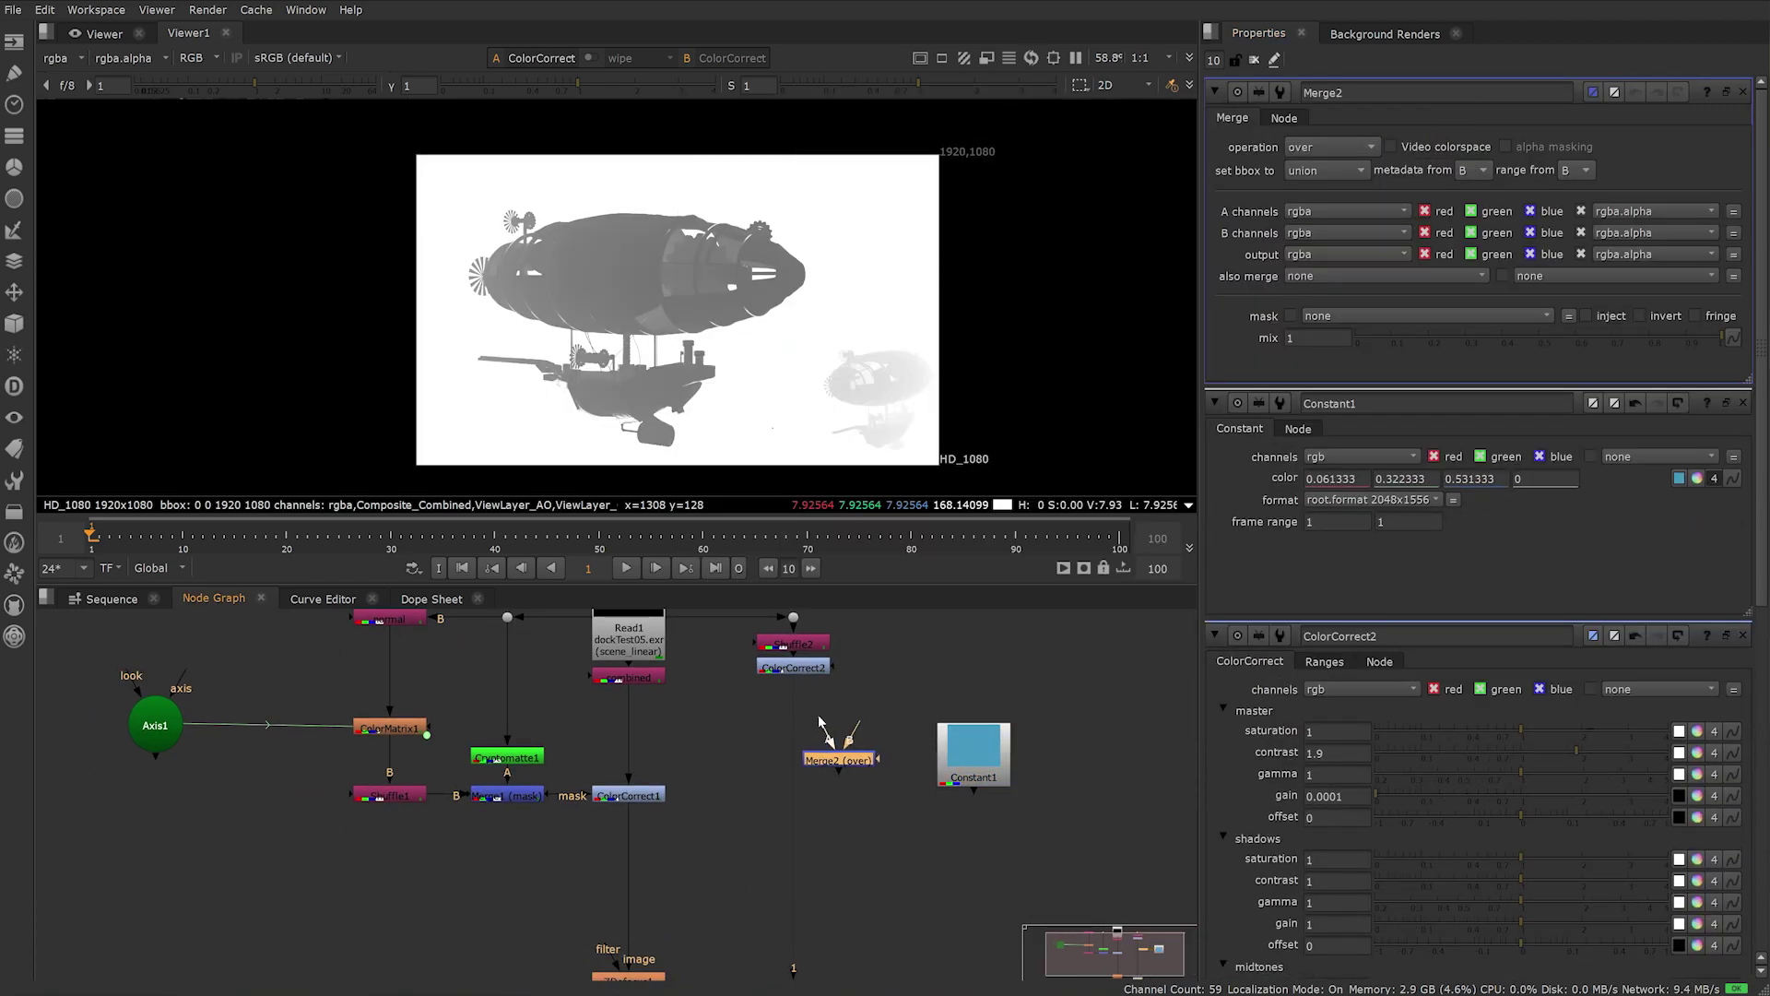
pyautogui.press('1')
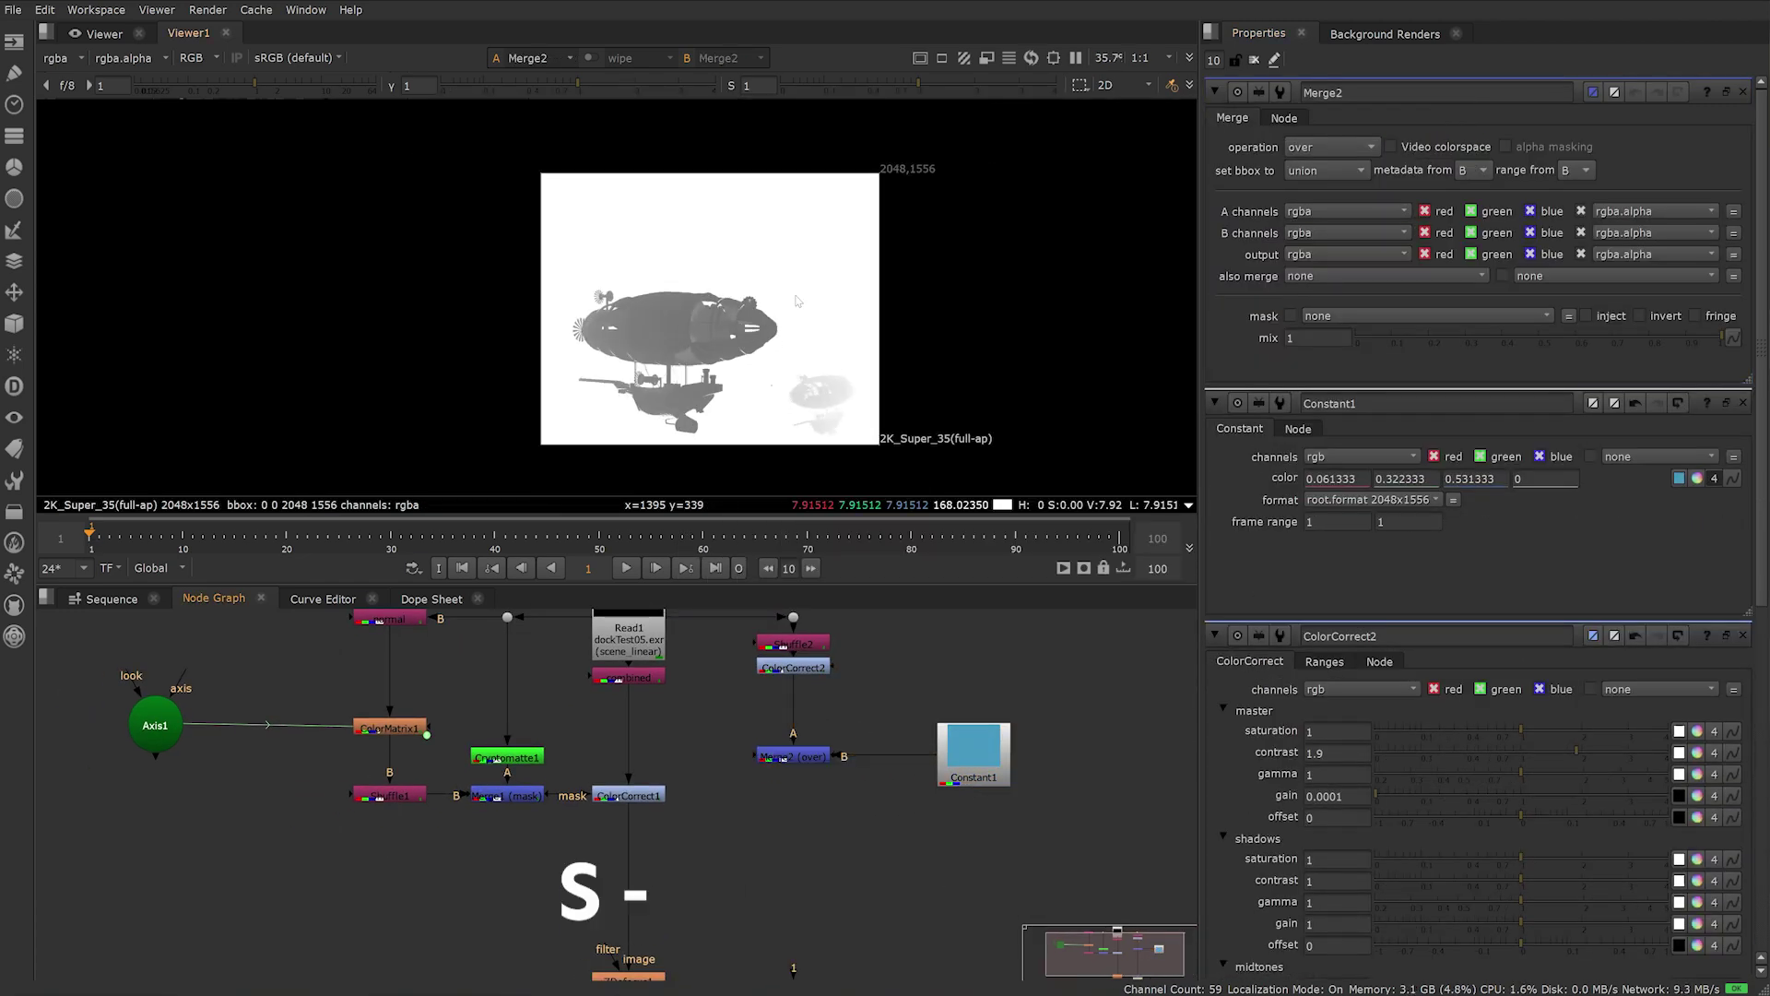
# Step: Set the project's full size format to HD_1080
pyautogui.press('s')
pyautogui.press('s')
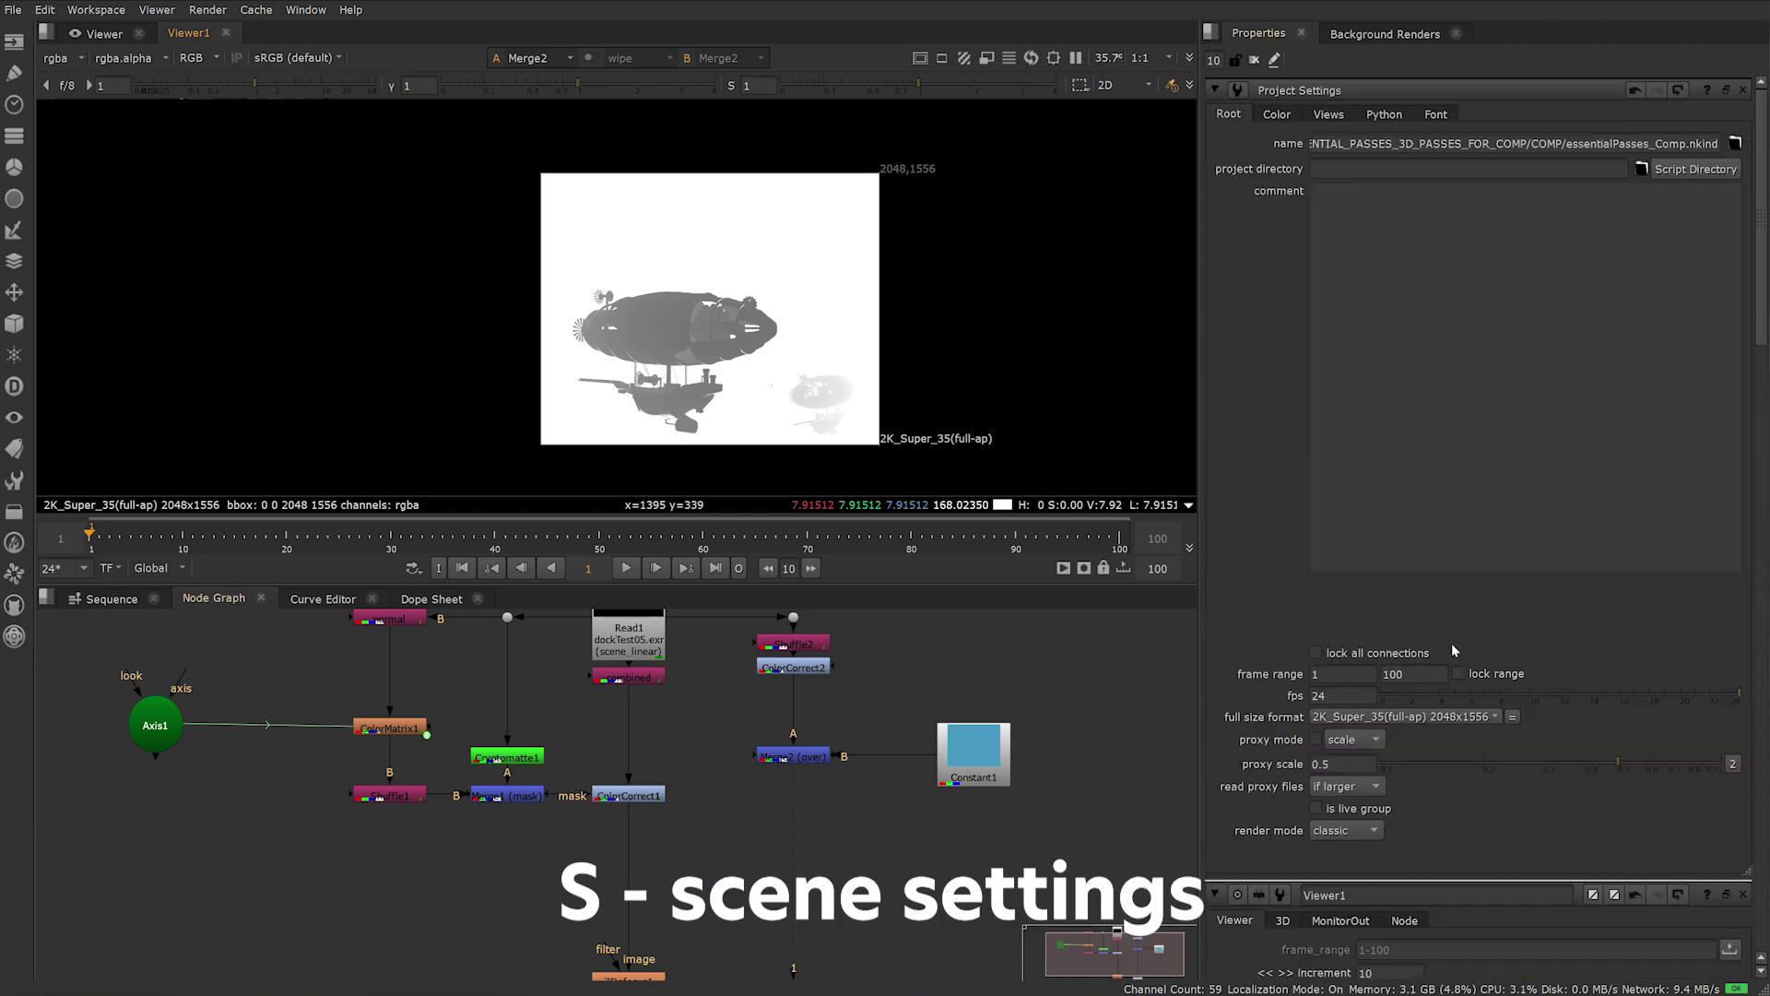
pyautogui.click(1413, 718)
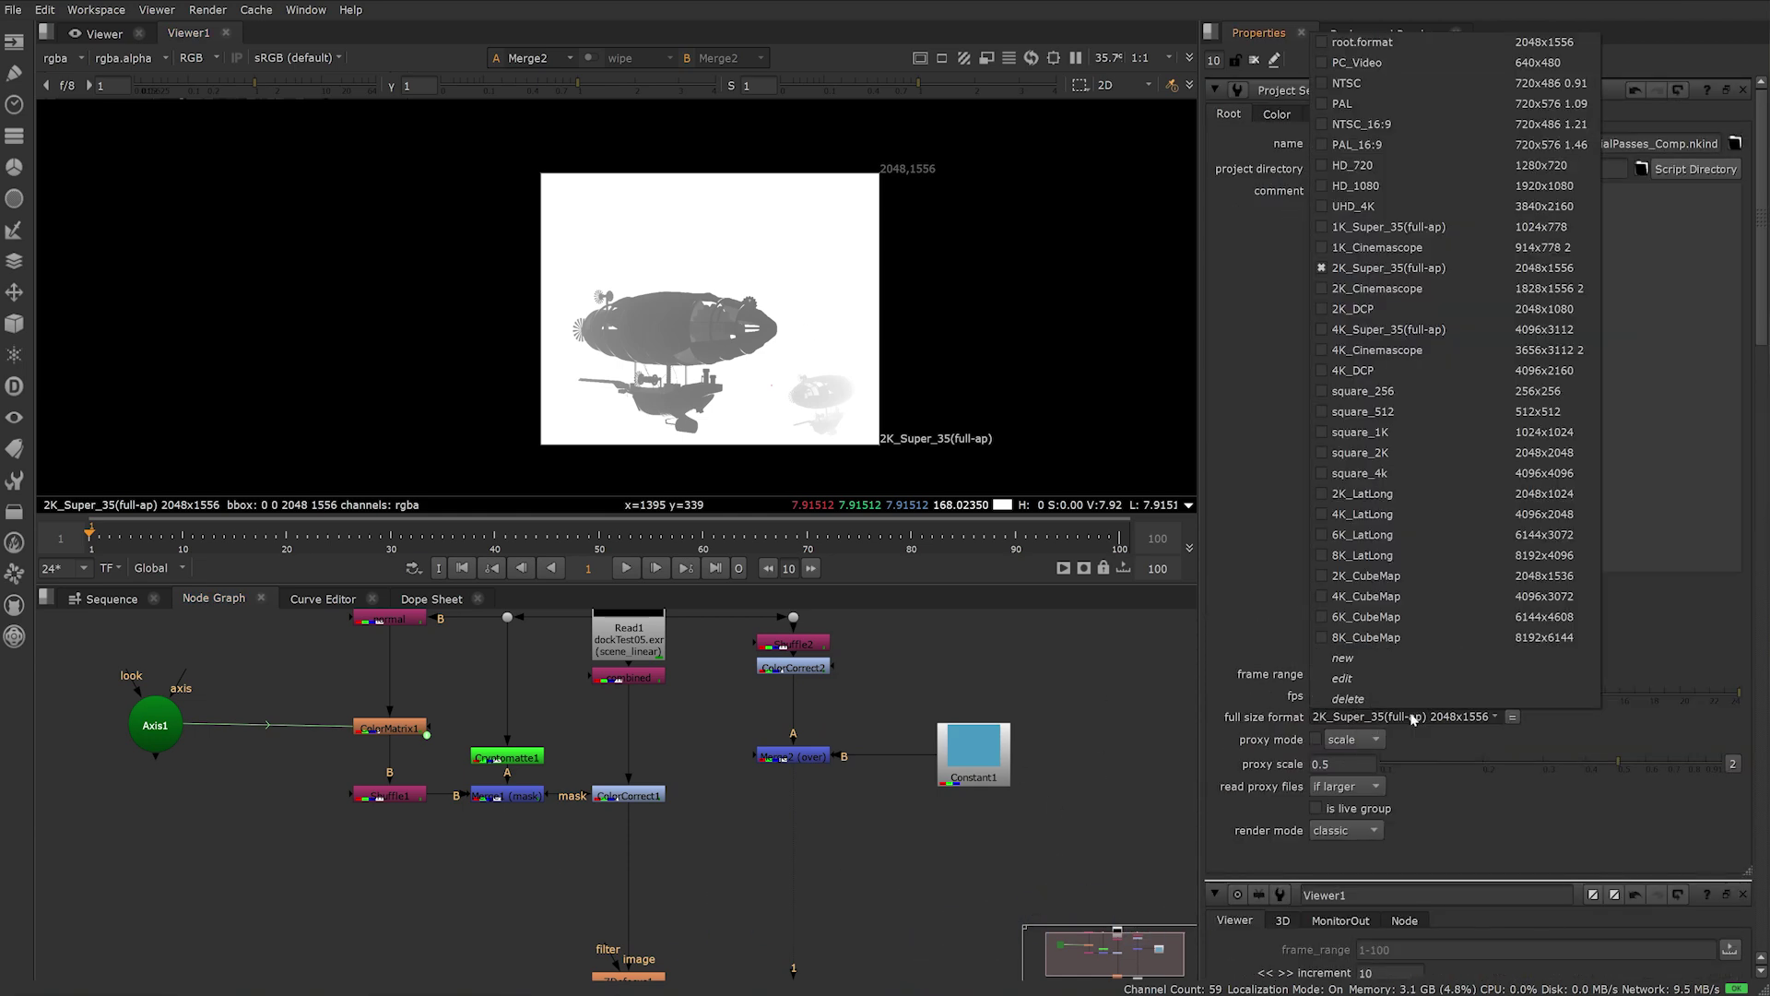
pyautogui.click(1355, 185)
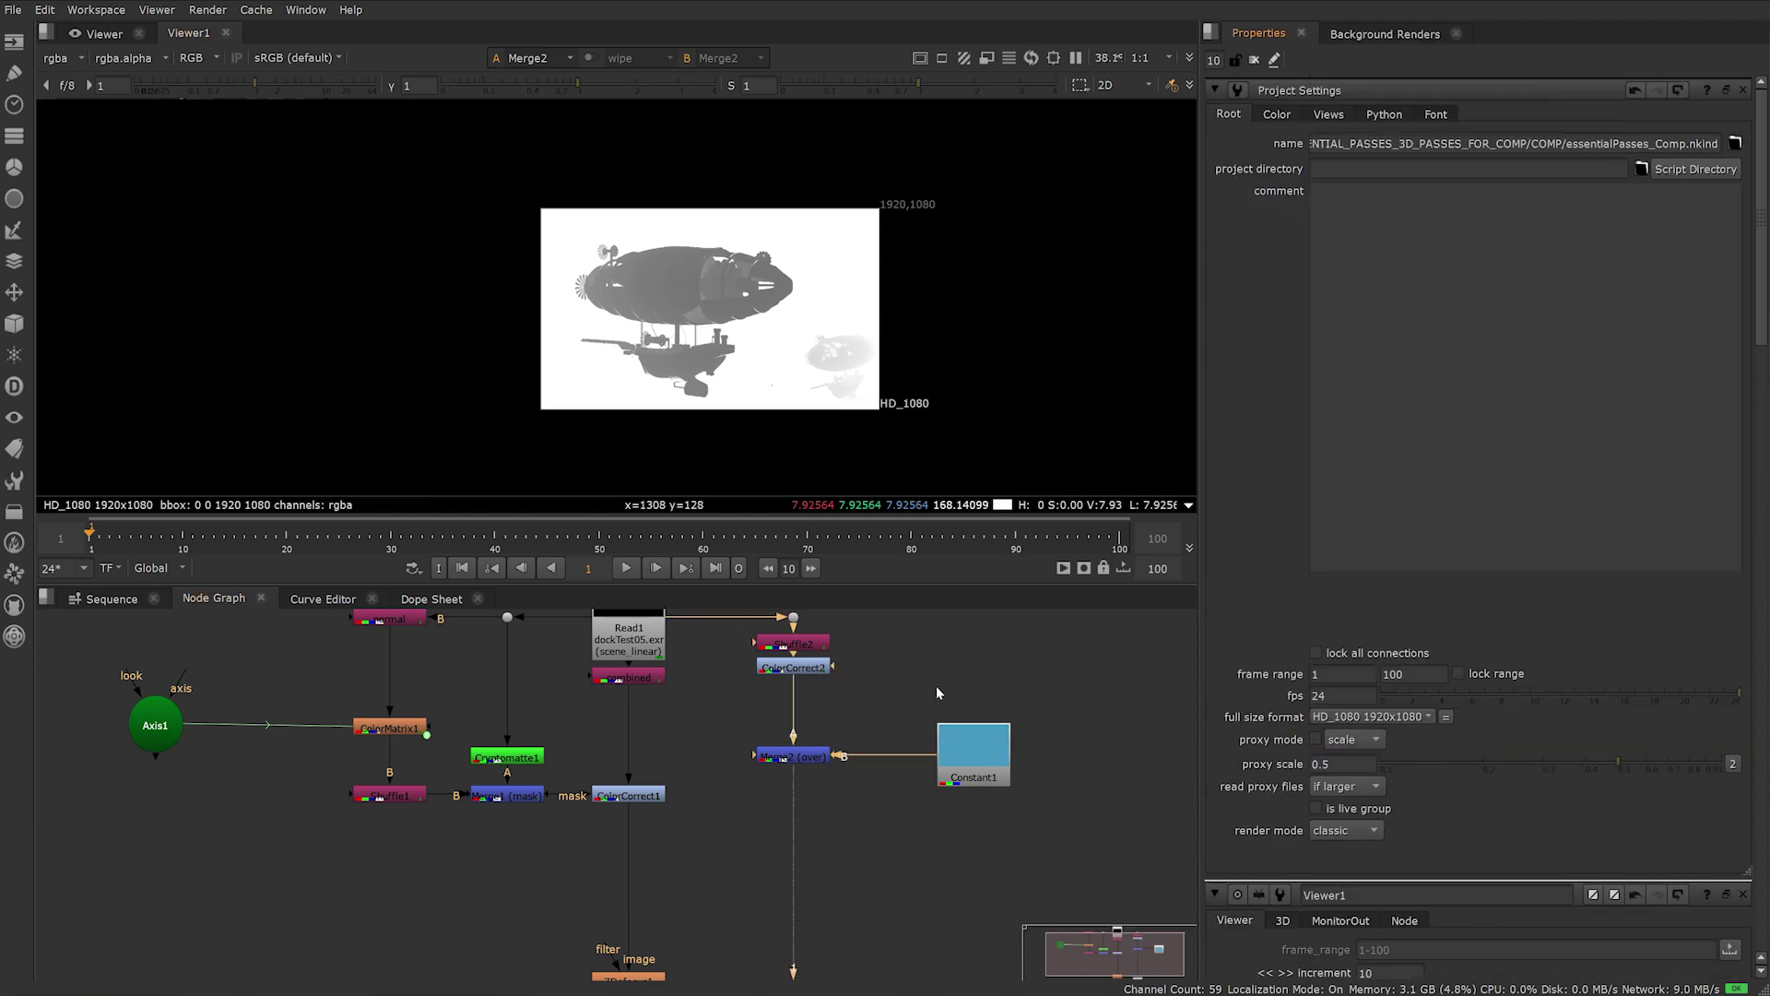
# Step: Set Merge2's operation to mask
pyautogui.doubleClick(792, 756)
pyautogui.click(1342, 403)
pyautogui.click(1342, 403)
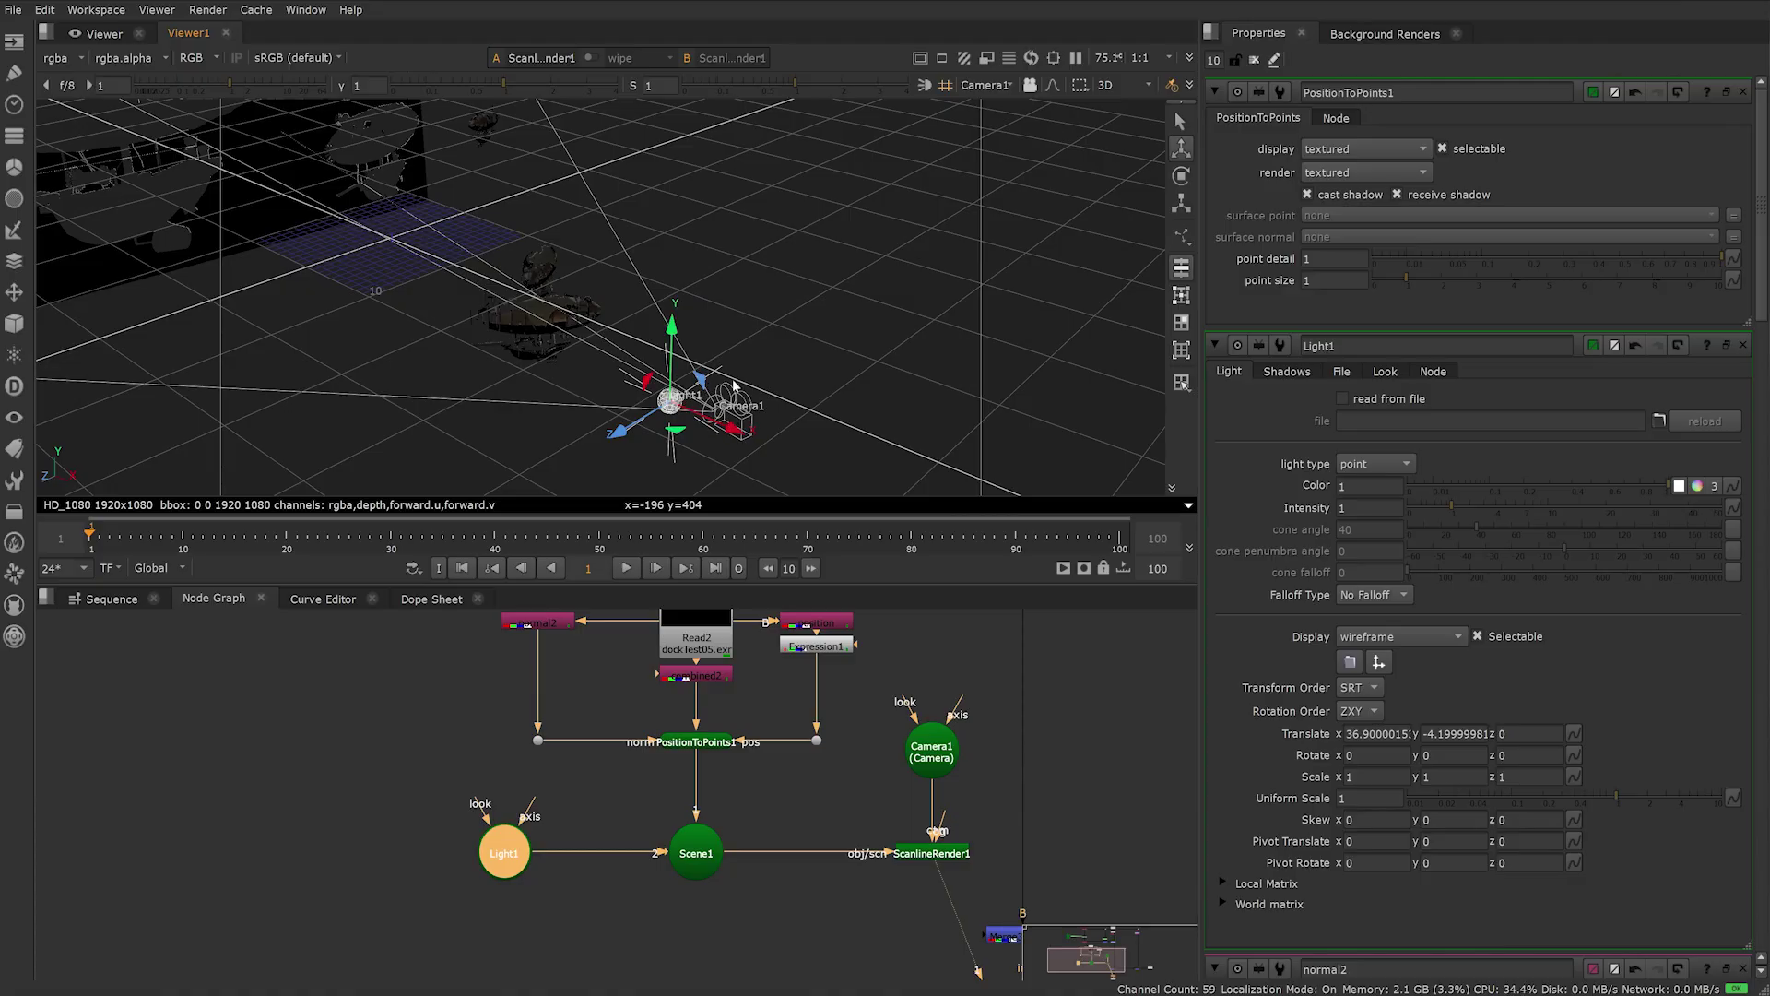
# Step: Move the point light left, away from the camera, in the 3D viewer
pyautogui.moveTo(701, 380); pyautogui.dragTo(492, 376)
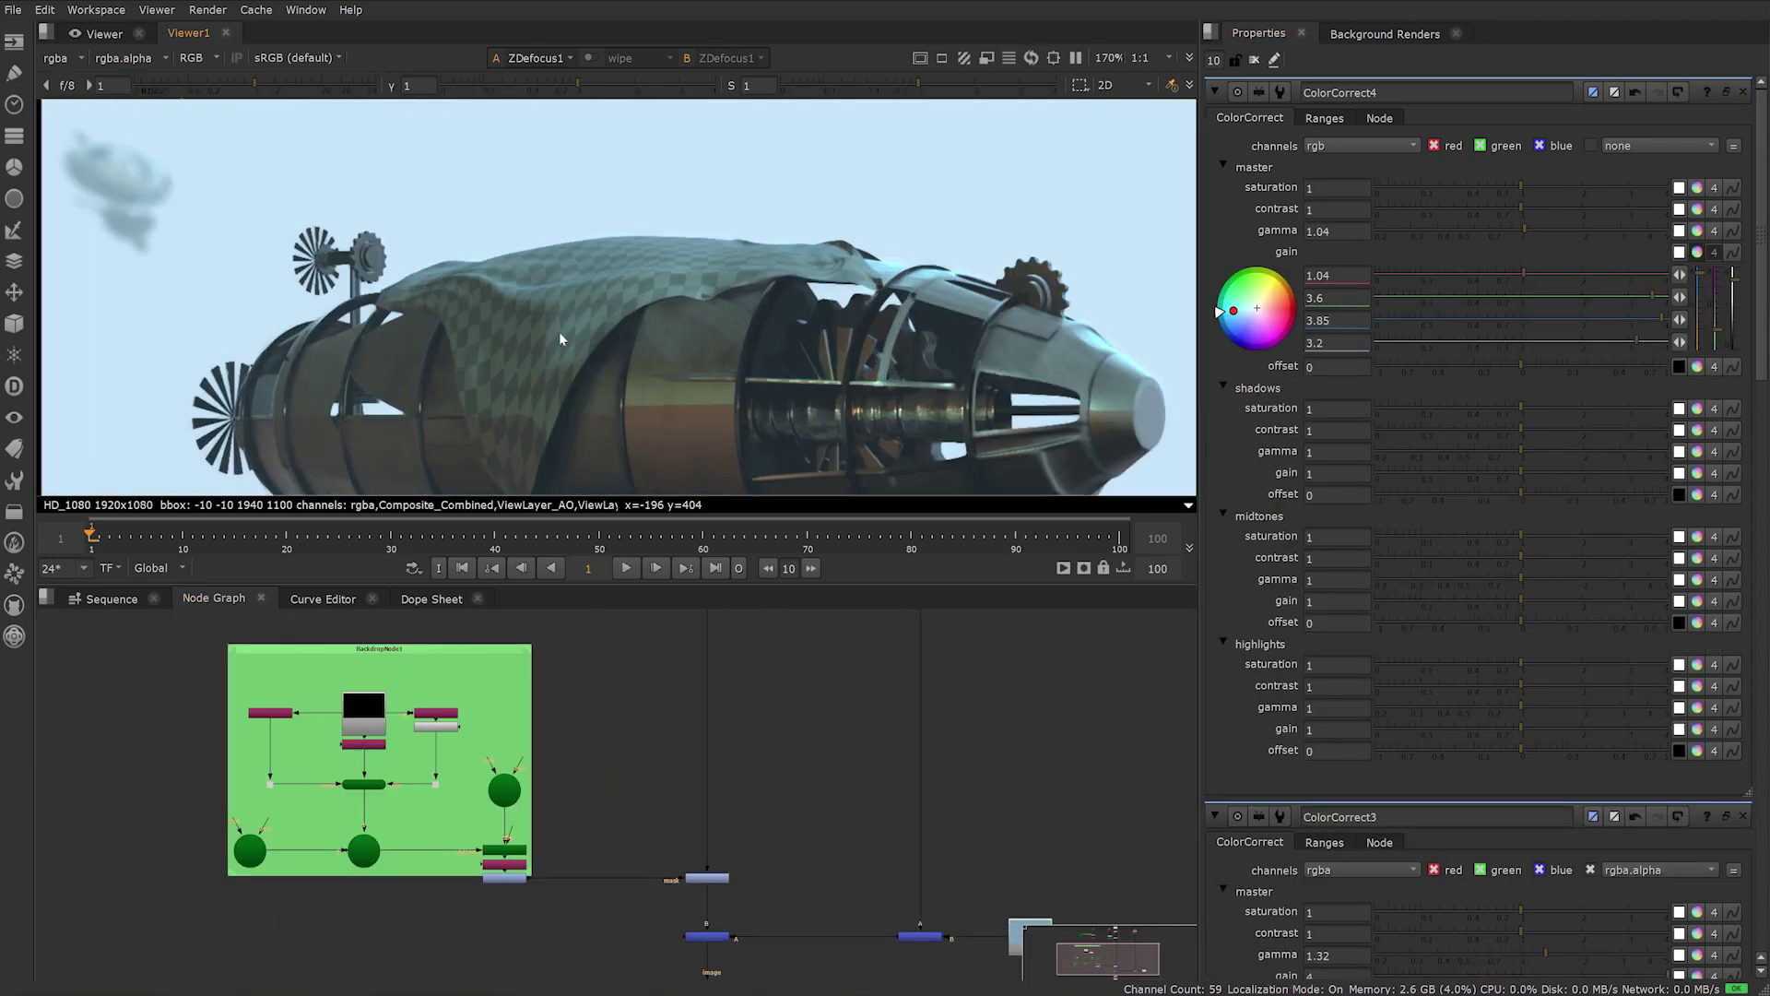
pyautogui.scroll(-5, 559, 339)
pyautogui.scroll(-2, 671, 744)
pyautogui.scroll(4, 580, 821)
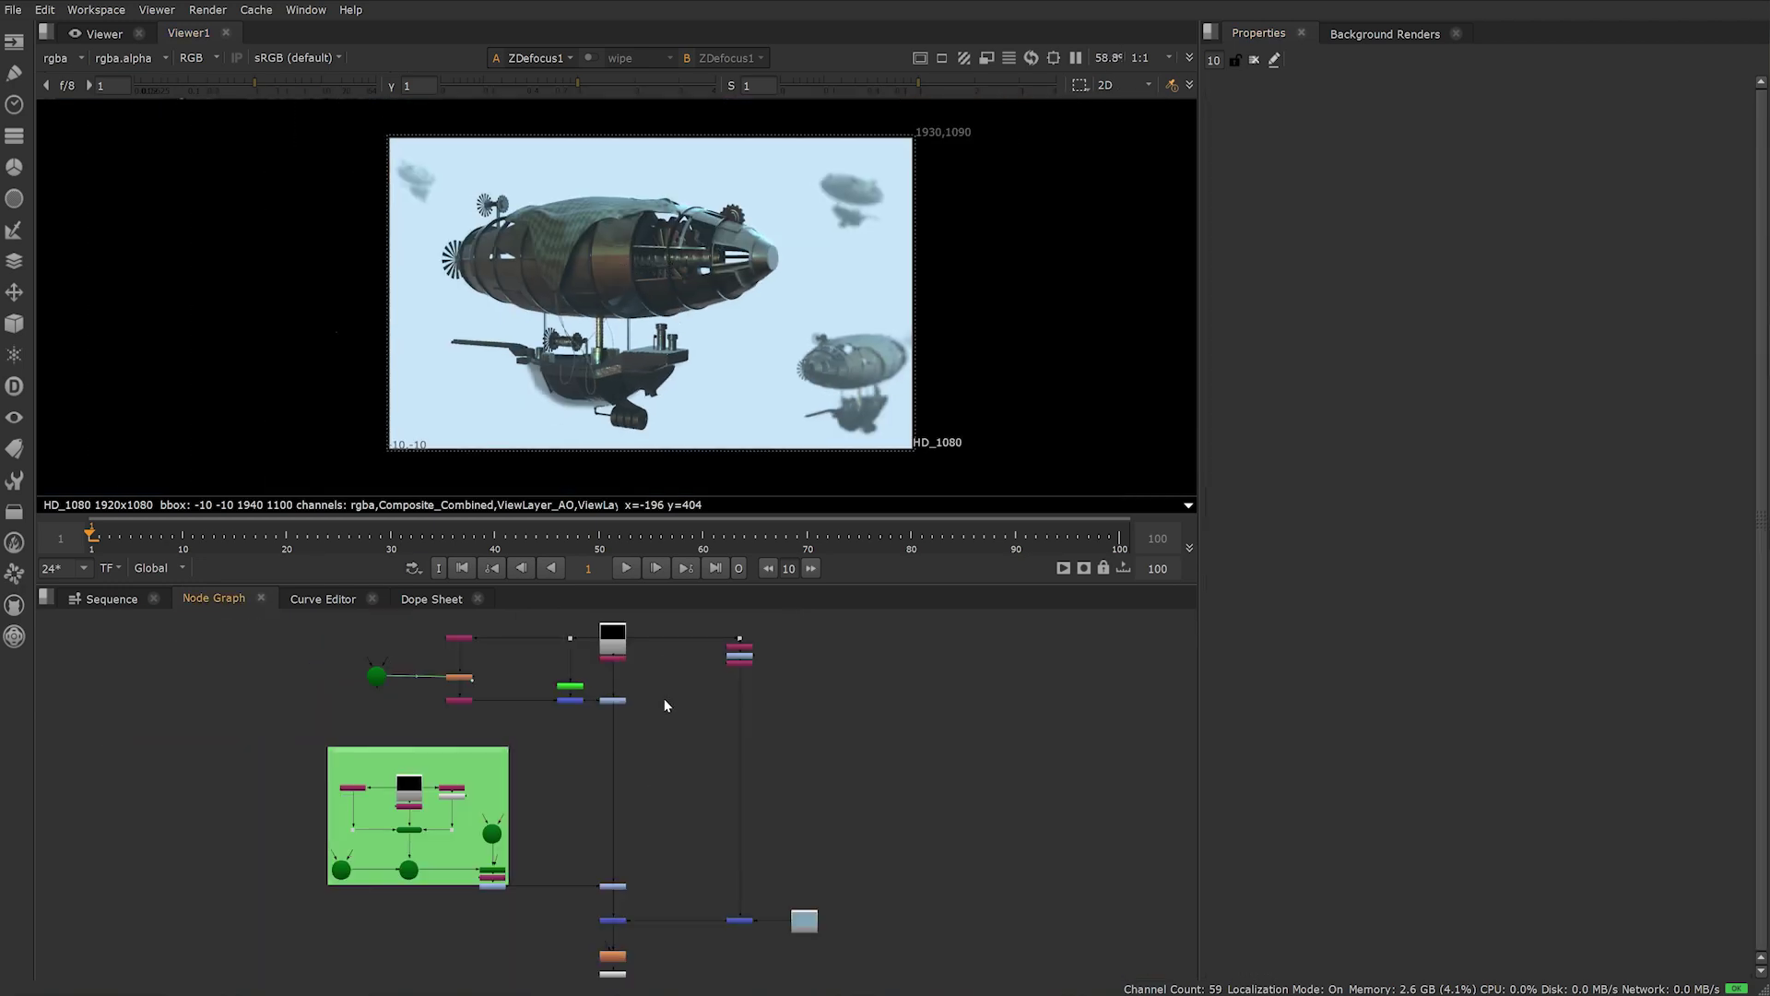
pyautogui.scroll(5, 728, 854)
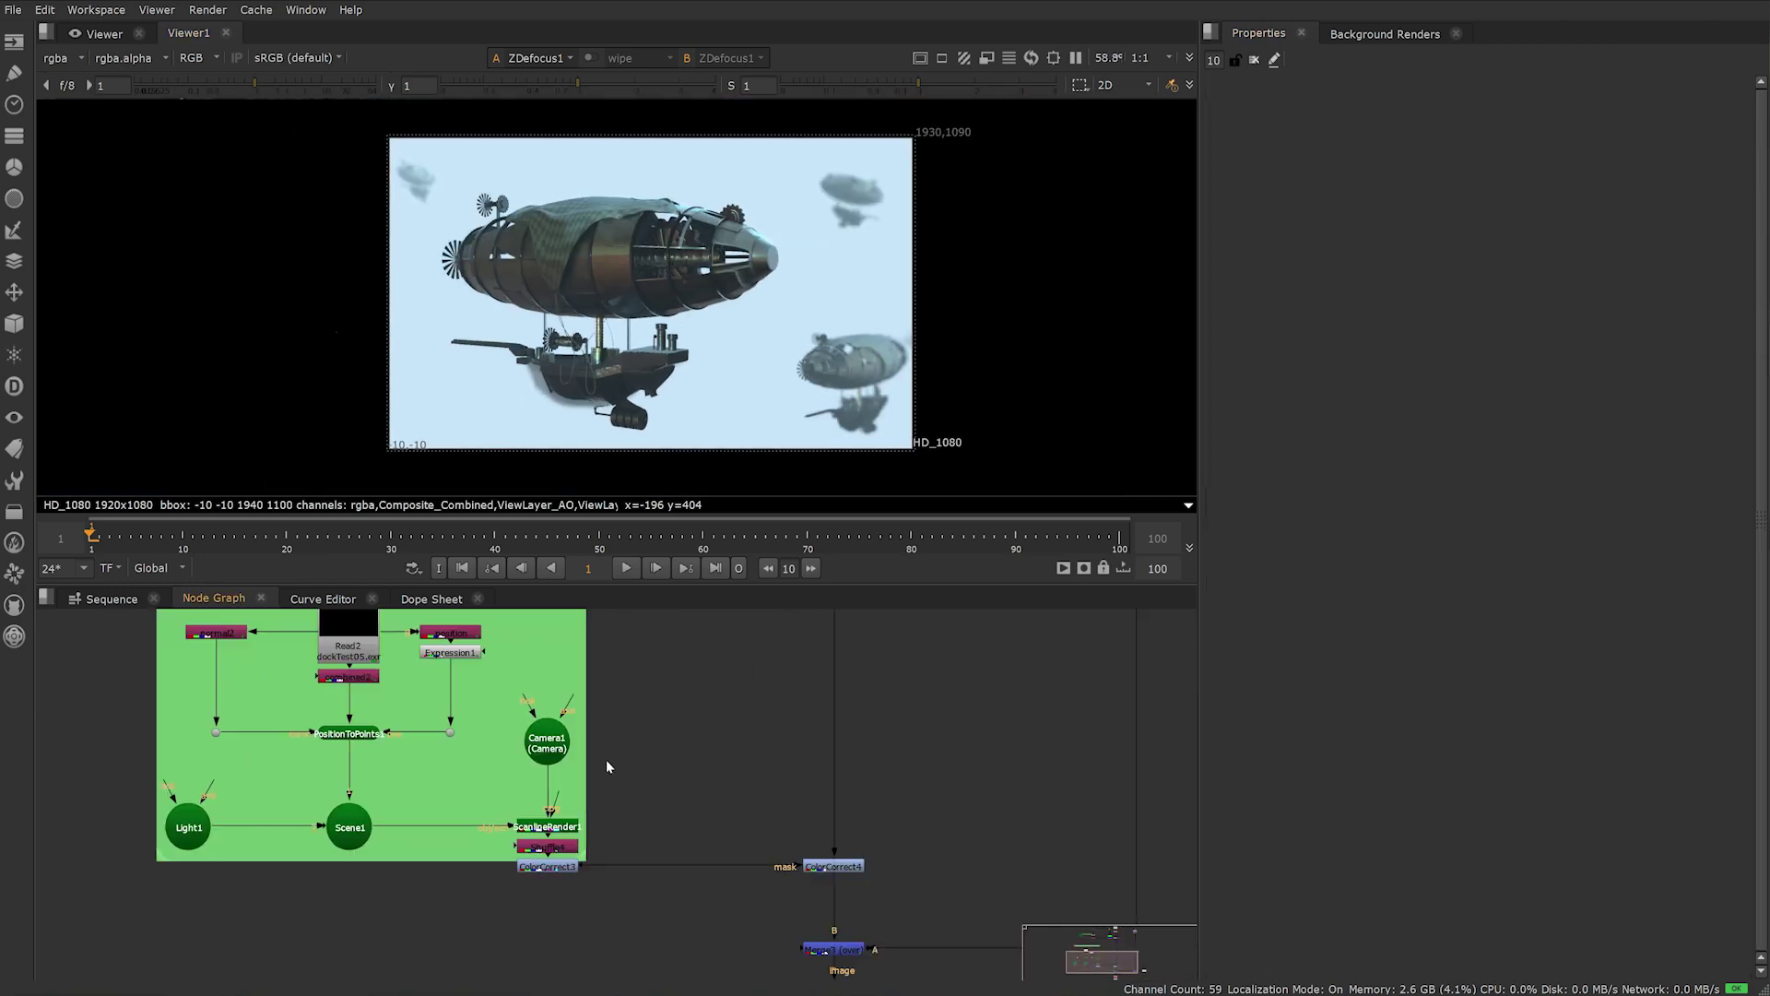
pyautogui.doubleClick(656, 844)
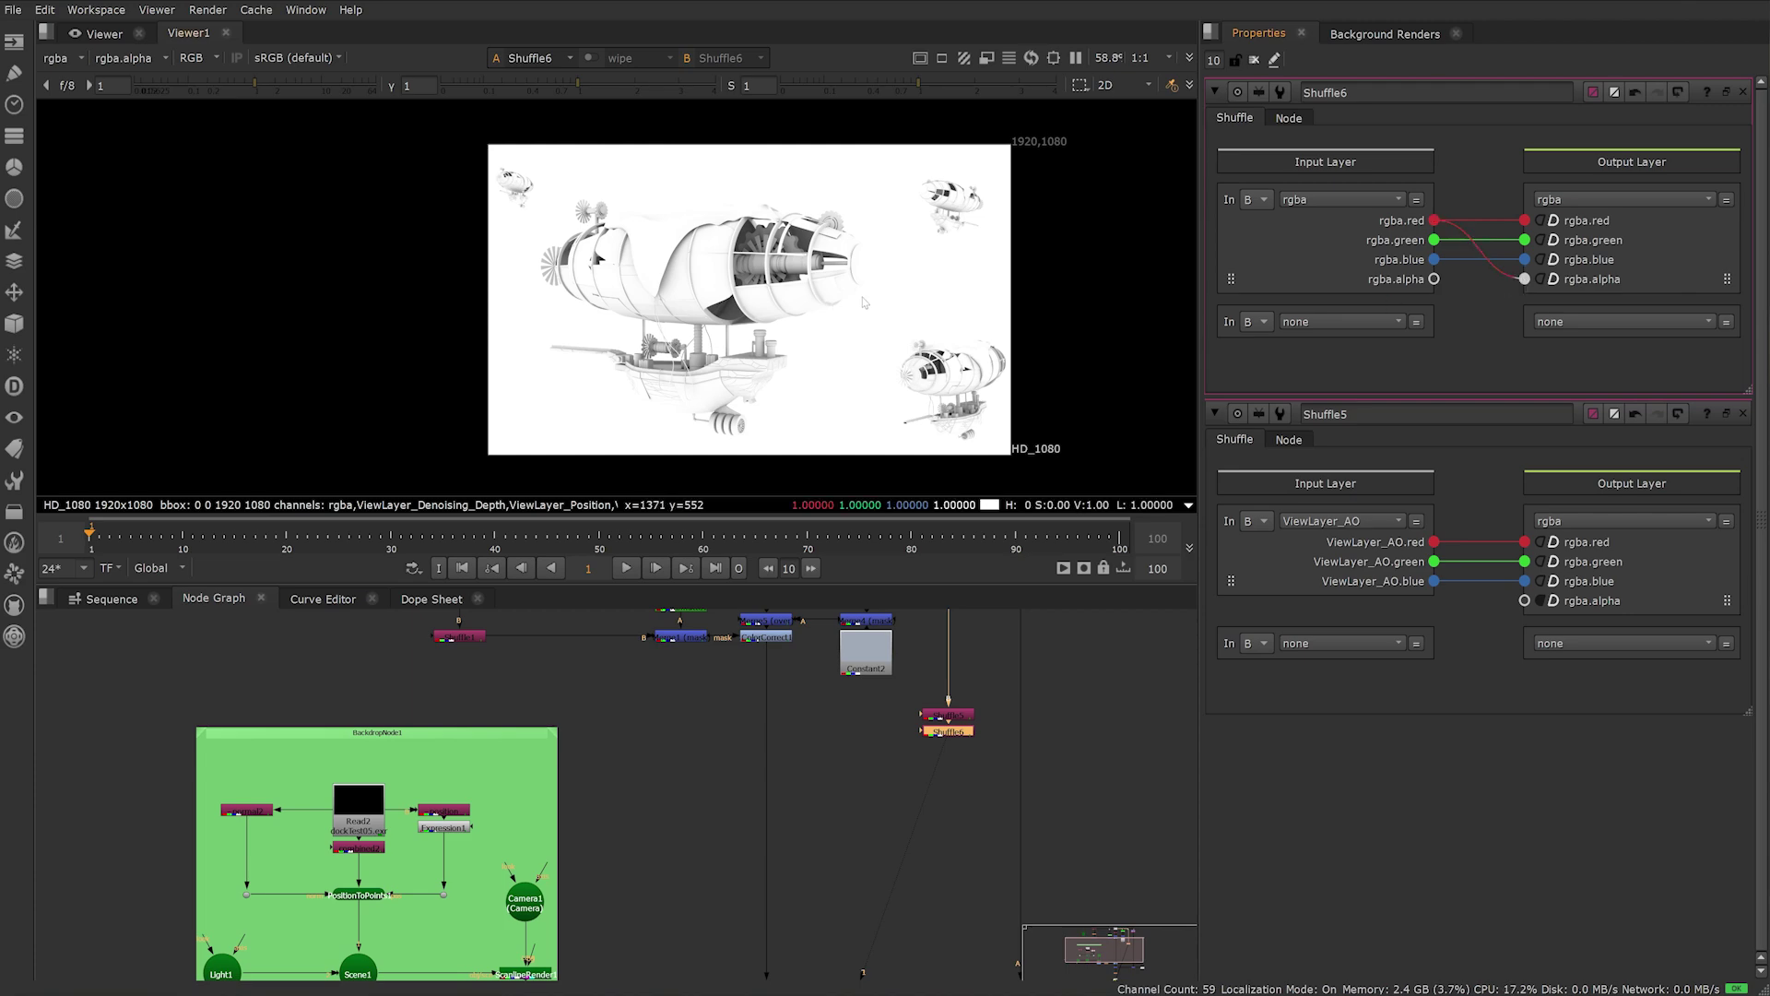
# Step: Add an Invert node below Shuffle6 to invert the ambient occlusion pass
pyautogui.press('Tab')
pyautogui.write('invert')
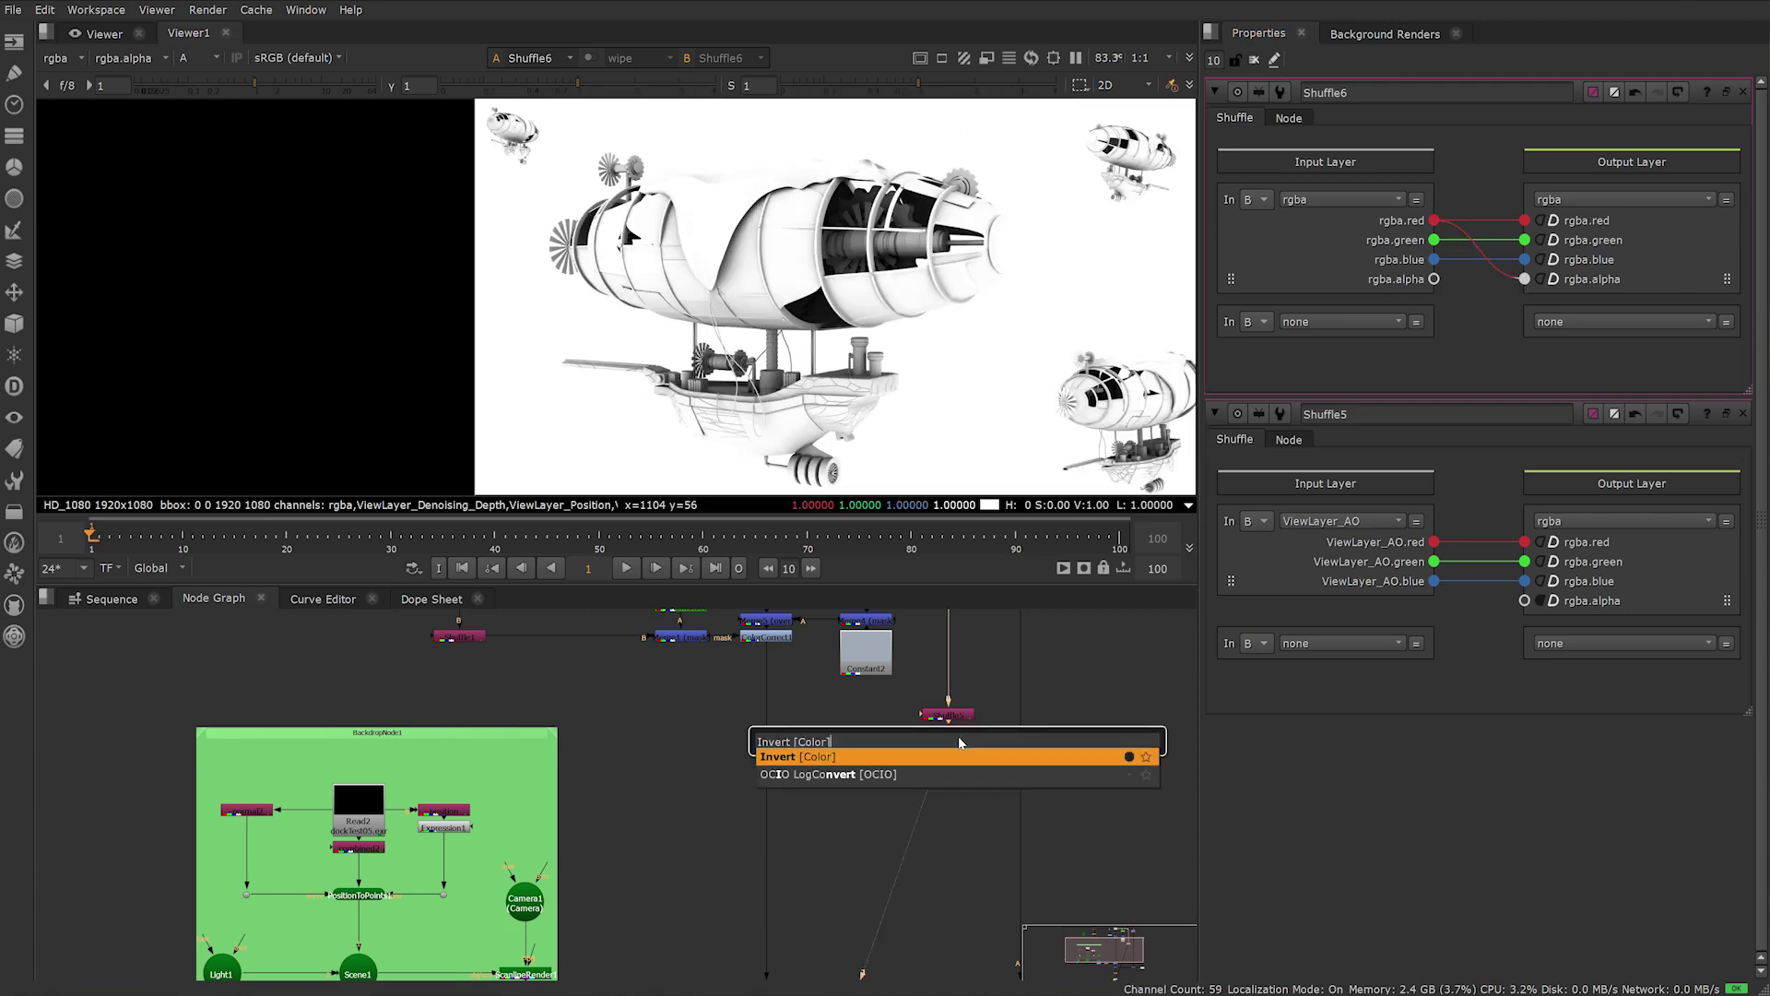
pyautogui.press('Return')
# Step: Insert a new ColorCorrect node into the ColorCorrect1 branch
pyautogui.click(830, 755)
pyautogui.press('c')
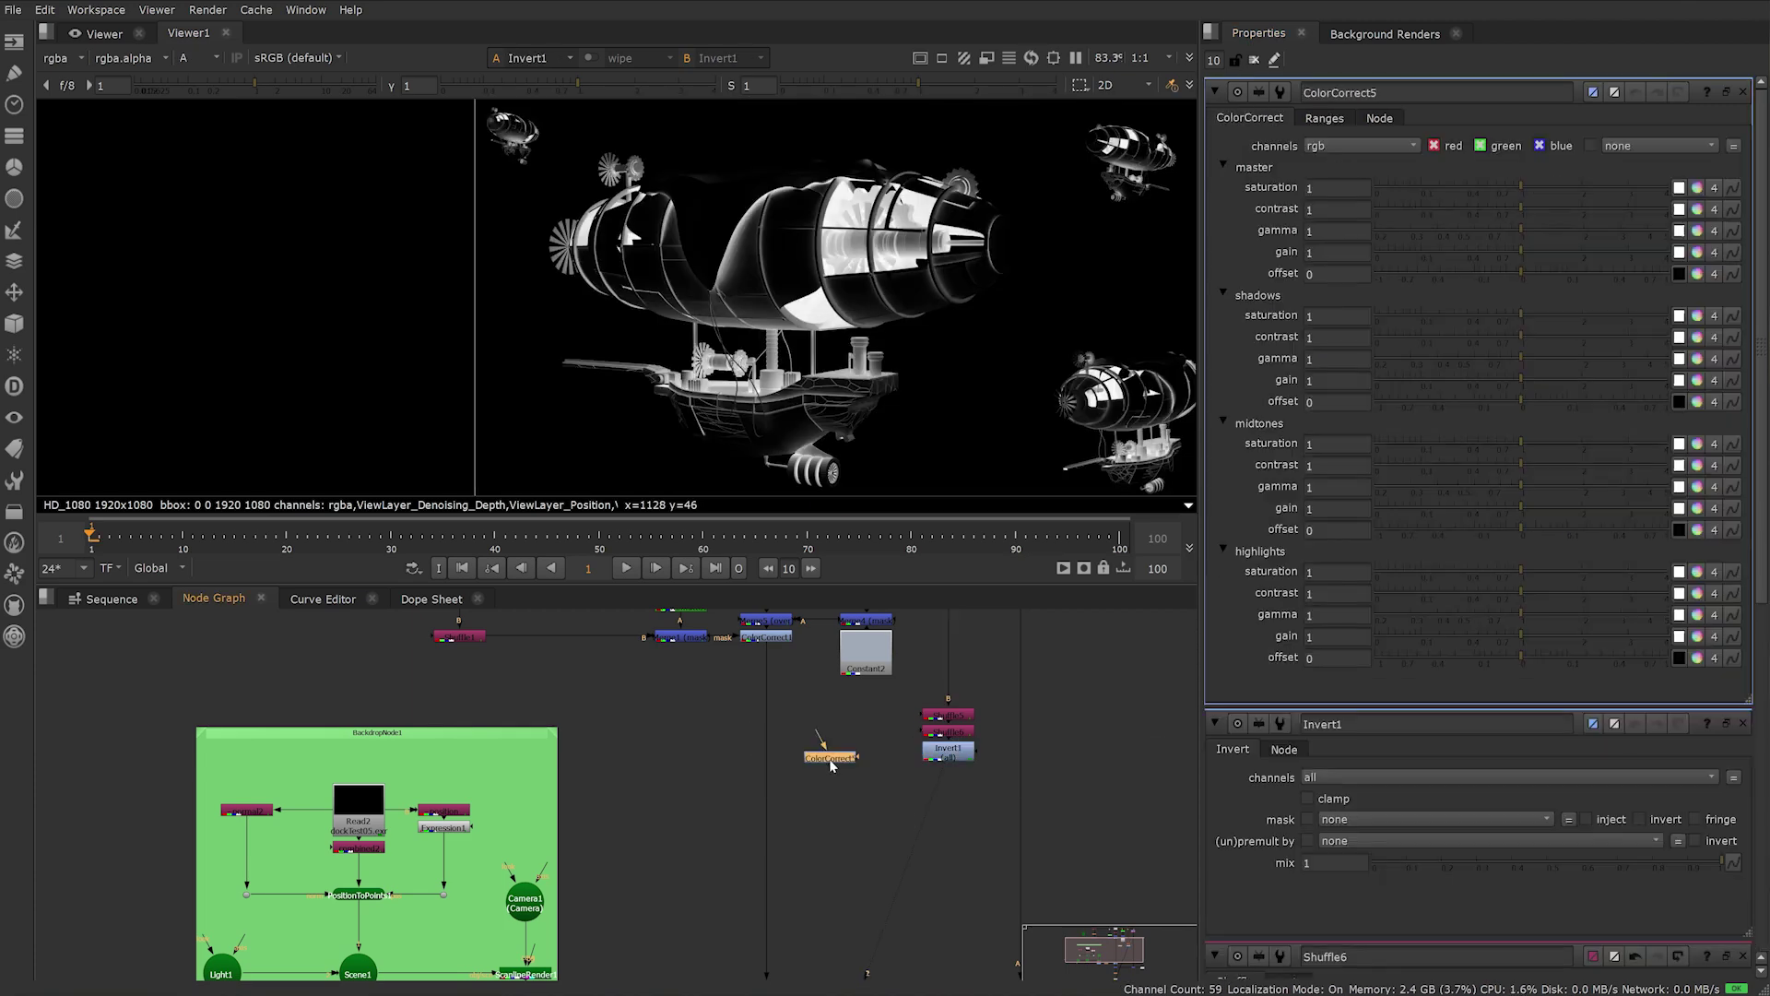
pyautogui.moveTo(833, 758); pyautogui.dragTo(774, 754)
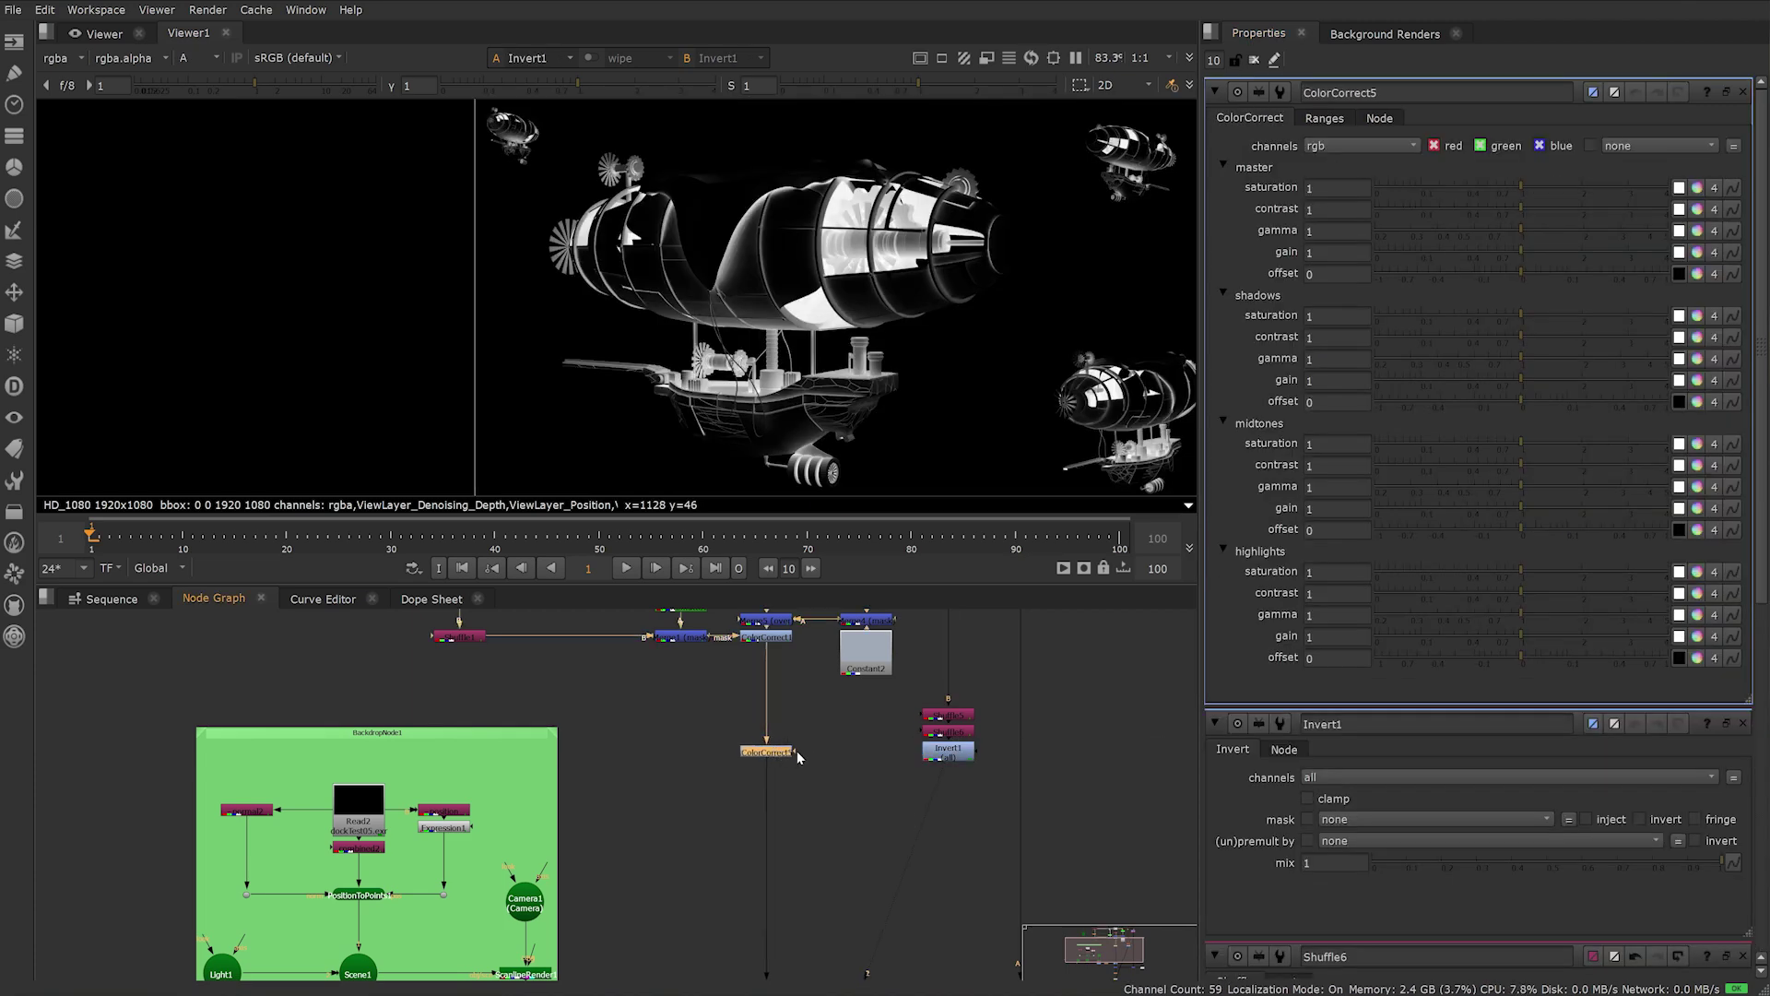
pyautogui.scroll(-3, 843, 858)
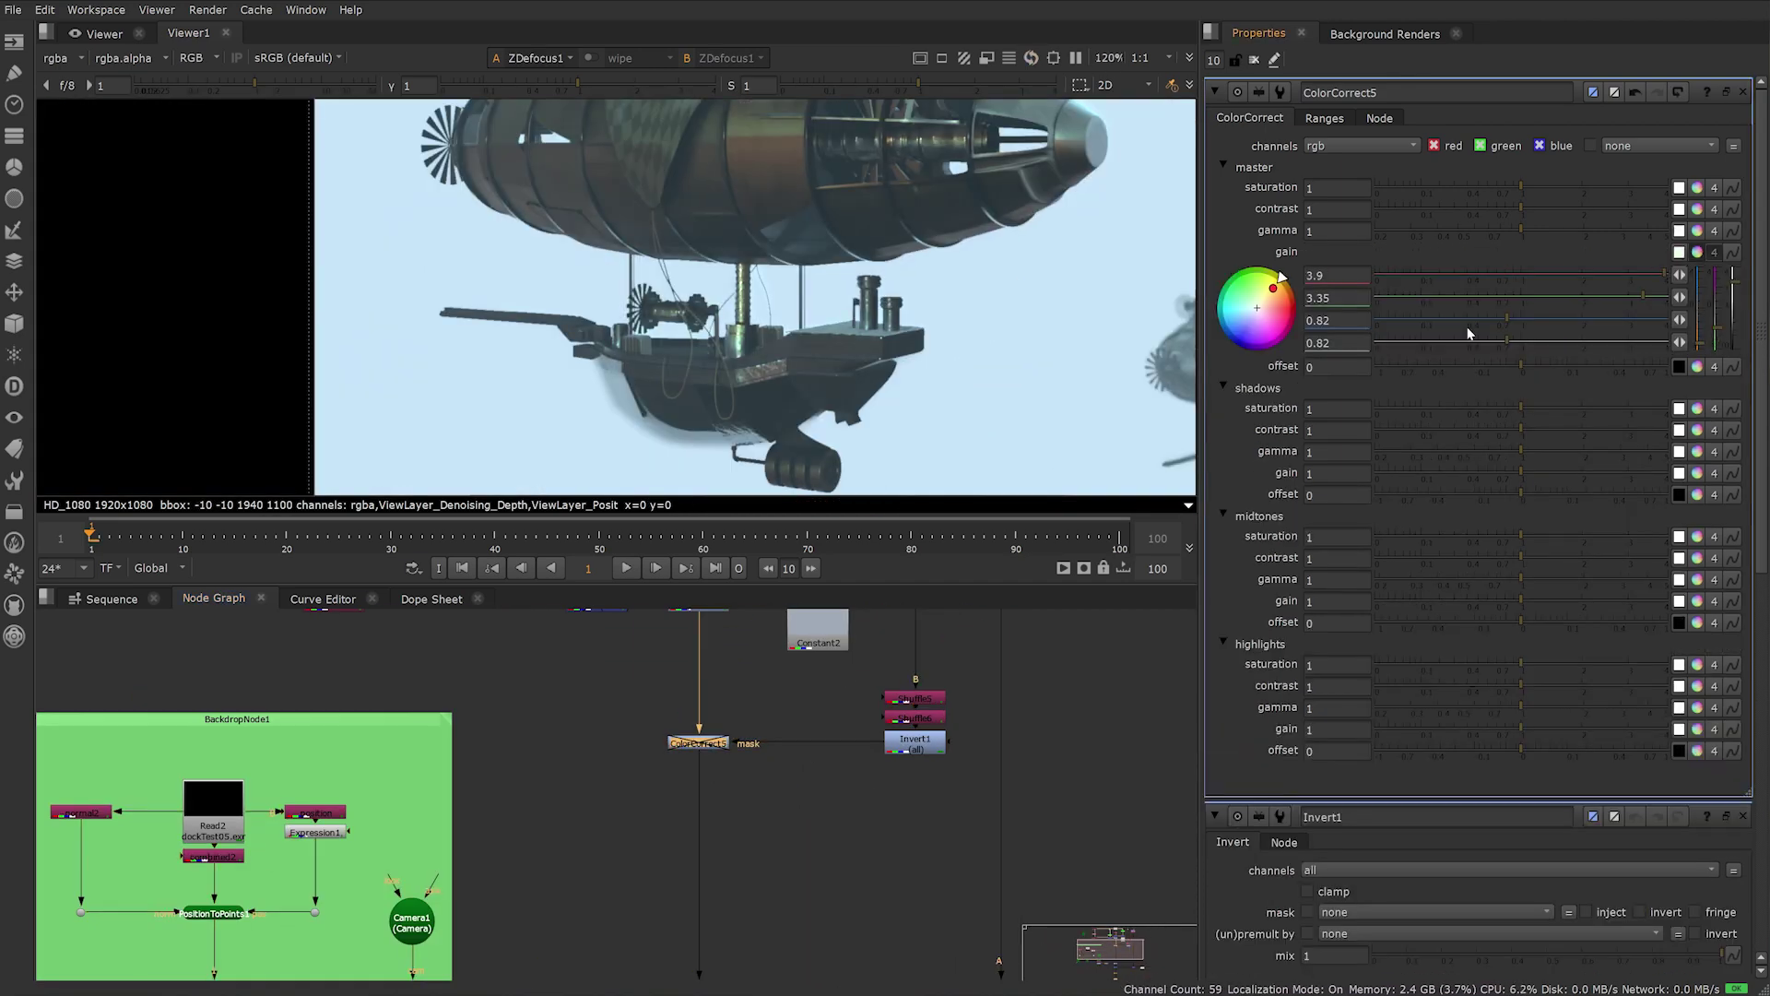
pyautogui.scroll(-2, 815, 435)
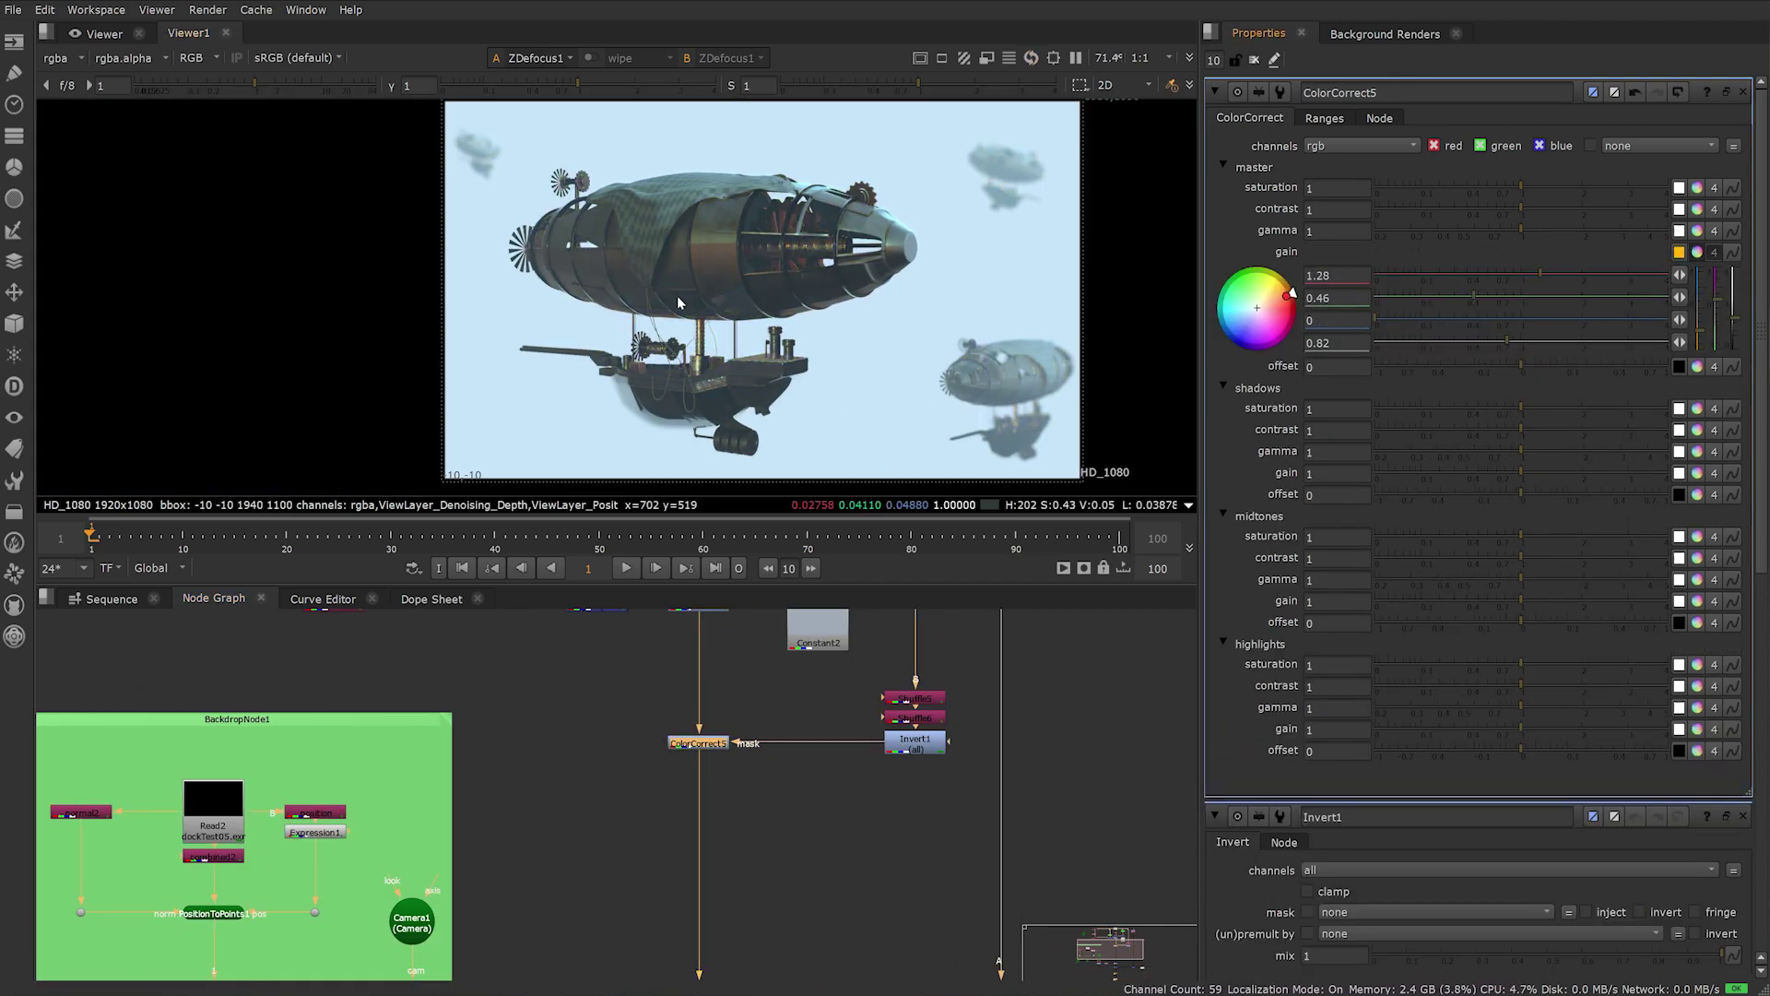